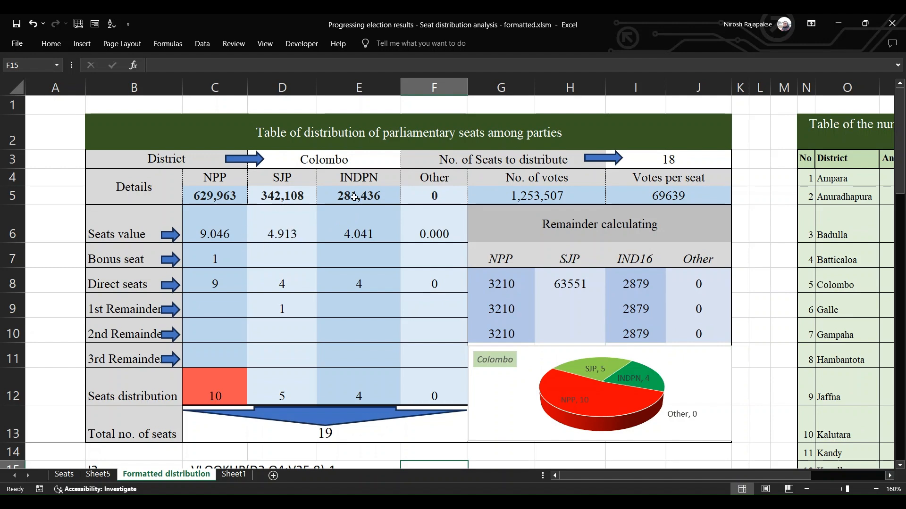
# Look over the district table of approved seats and party votes, ending back at the seat distribution table
pyautogui.click(863, 481)
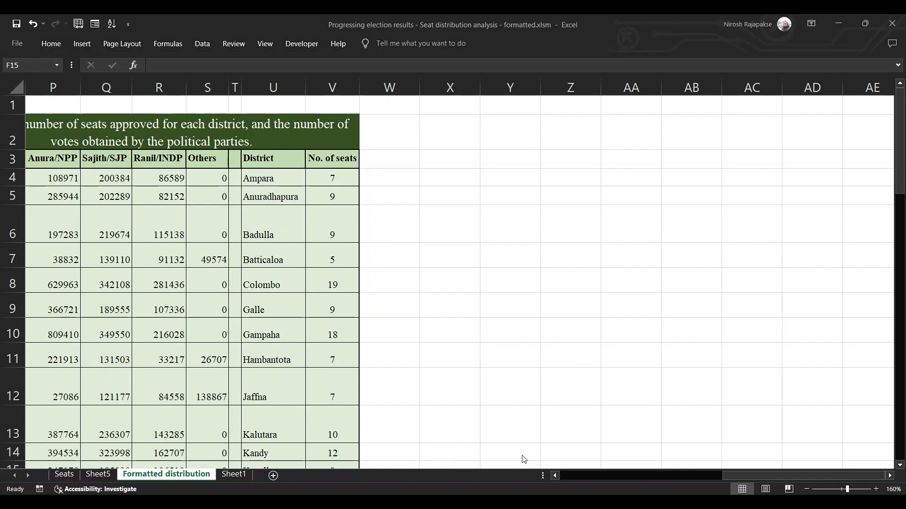
pyautogui.click(556, 476)
pyautogui.click(556, 476)
pyautogui.click(556, 476)
pyautogui.click(556, 476)
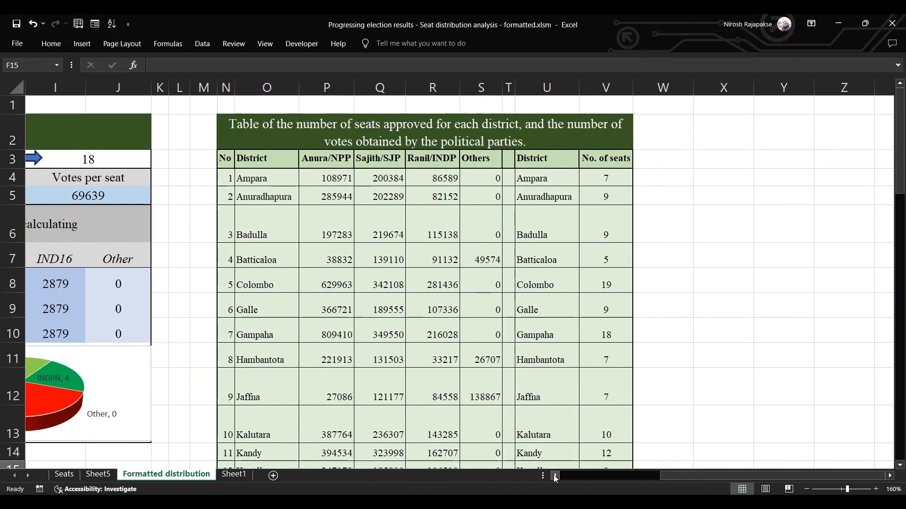
pyautogui.click(555, 476)
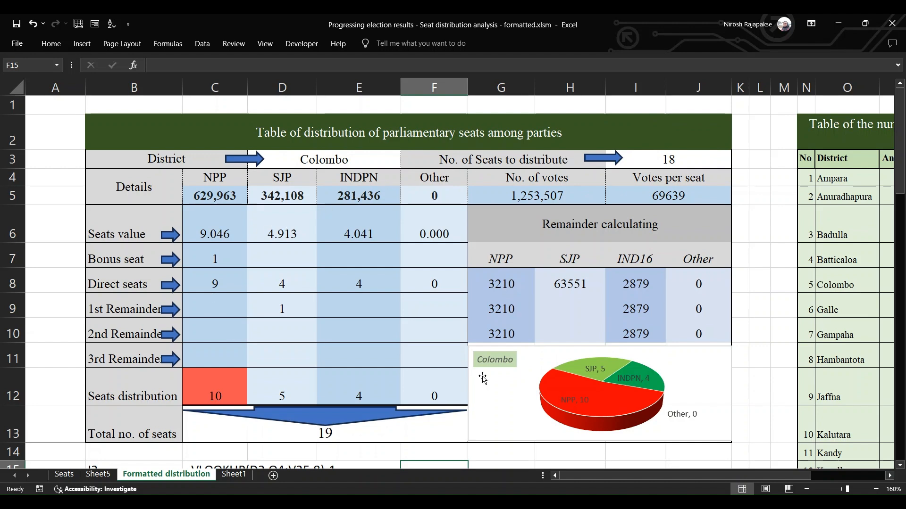
# Review the list of cell formulas written below the seat distribution table, from I3 through the column H entries
pyautogui.click(900, 465)
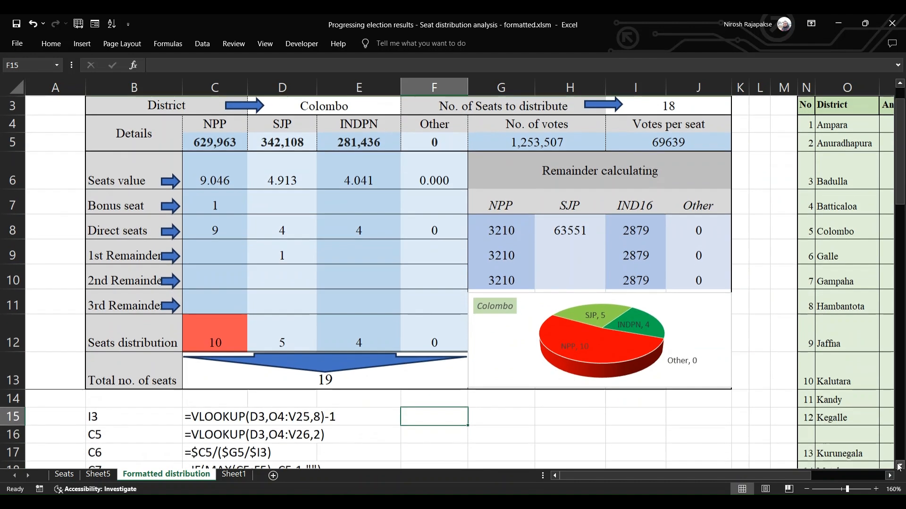
pyautogui.click(899, 467)
pyautogui.click(899, 467)
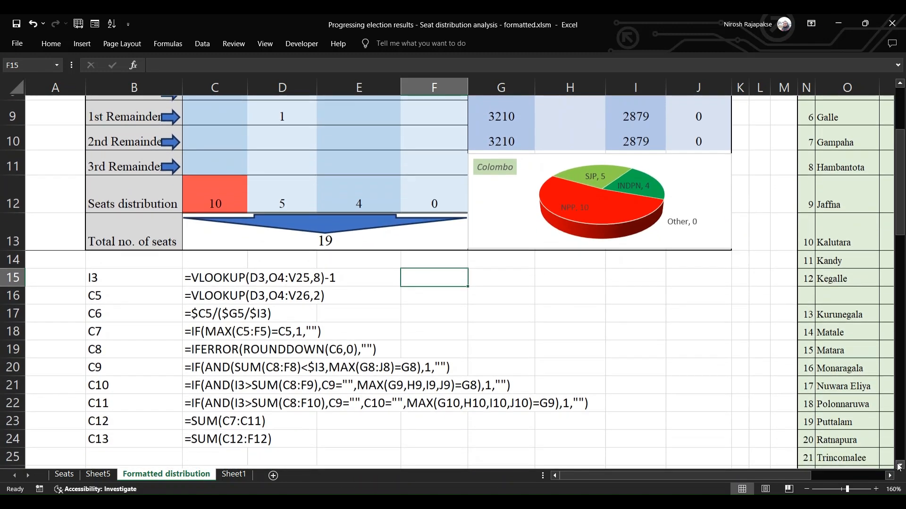
pyautogui.click(899, 467)
pyautogui.click(899, 467)
pyautogui.click(899, 466)
pyautogui.click(899, 467)
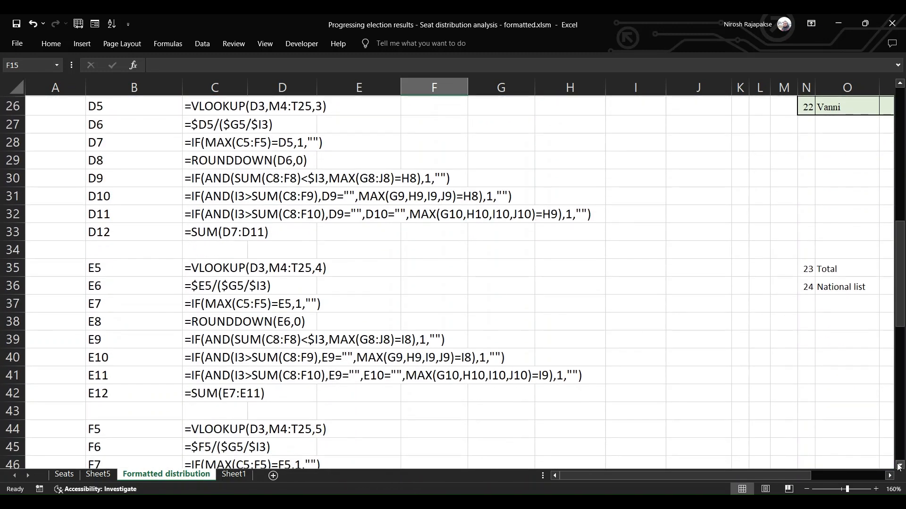
pyautogui.click(899, 466)
pyautogui.click(899, 467)
pyautogui.click(899, 466)
pyautogui.click(899, 466)
pyautogui.click(899, 466)
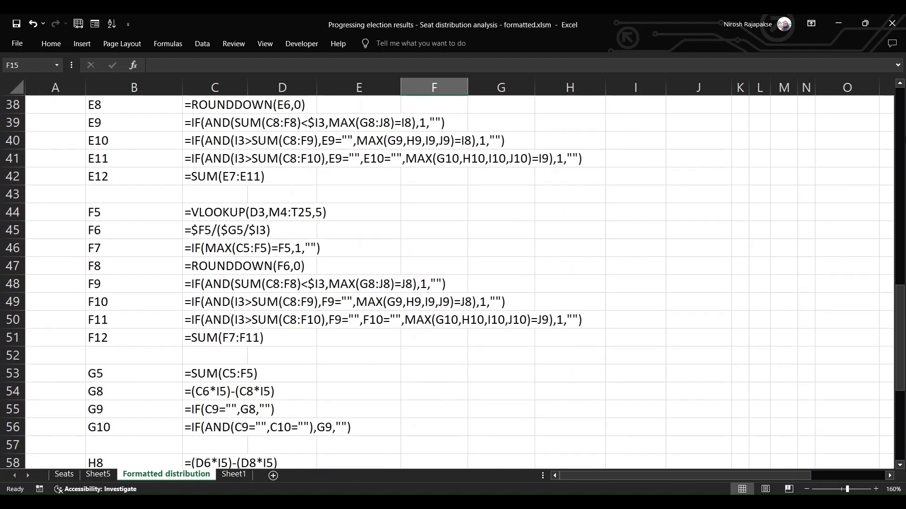
pyautogui.click(902, 117)
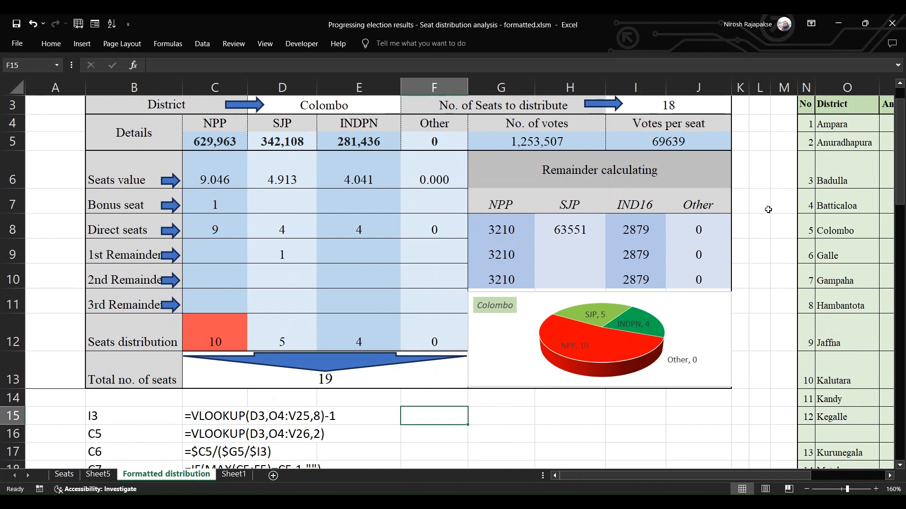
# Examine the votes per party and number of seats for each district, then bring the distribution table back into view
pyautogui.click(672, 503)
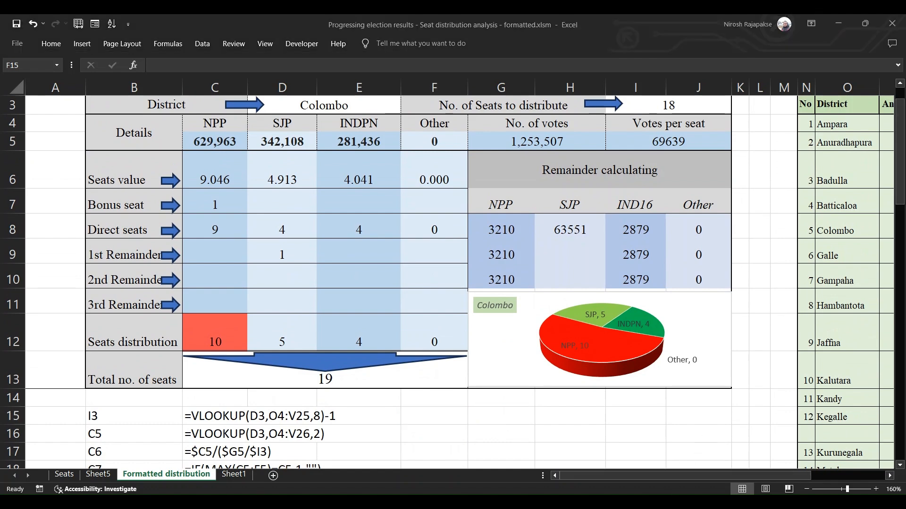
pyautogui.scroll(1, 560, 341)
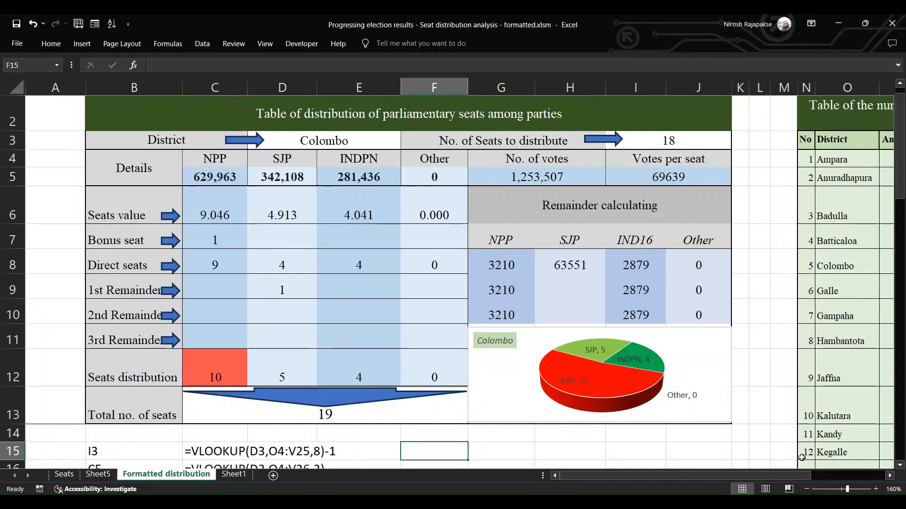
pyautogui.click(832, 475)
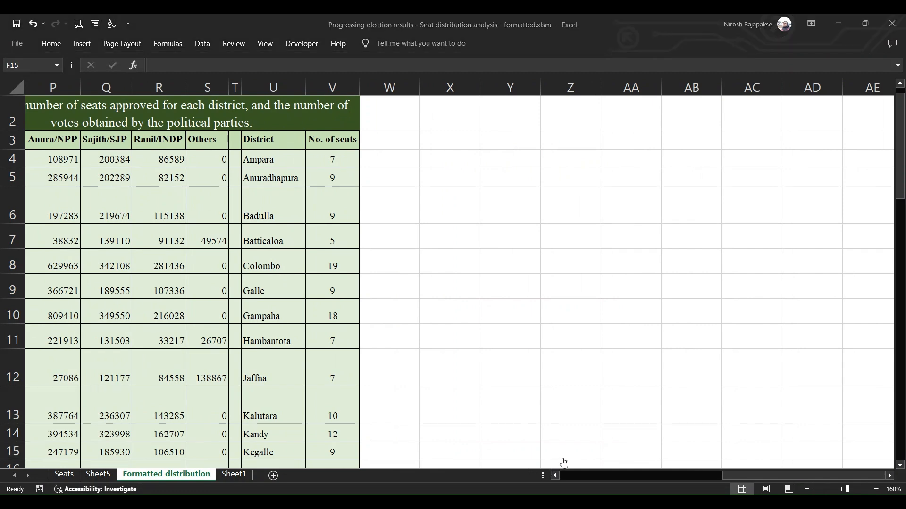
pyautogui.click(556, 476)
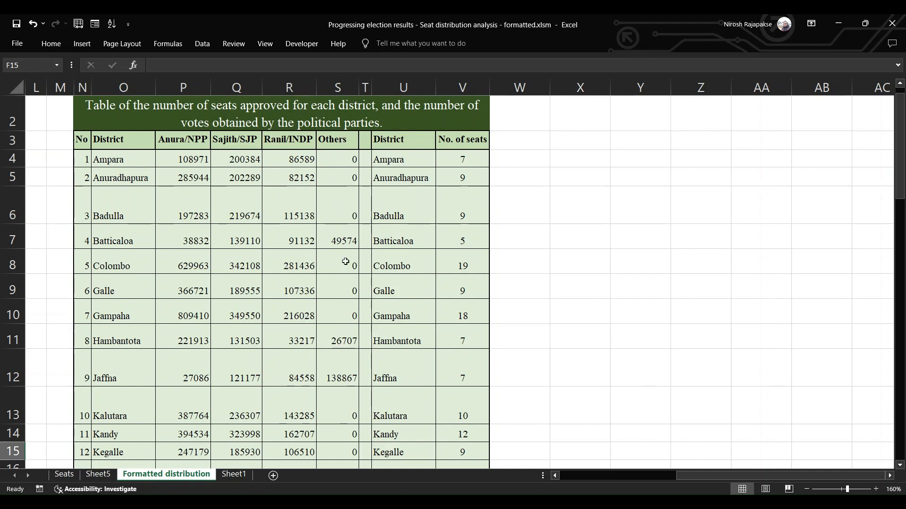
pyautogui.click(557, 476)
pyautogui.click(556, 477)
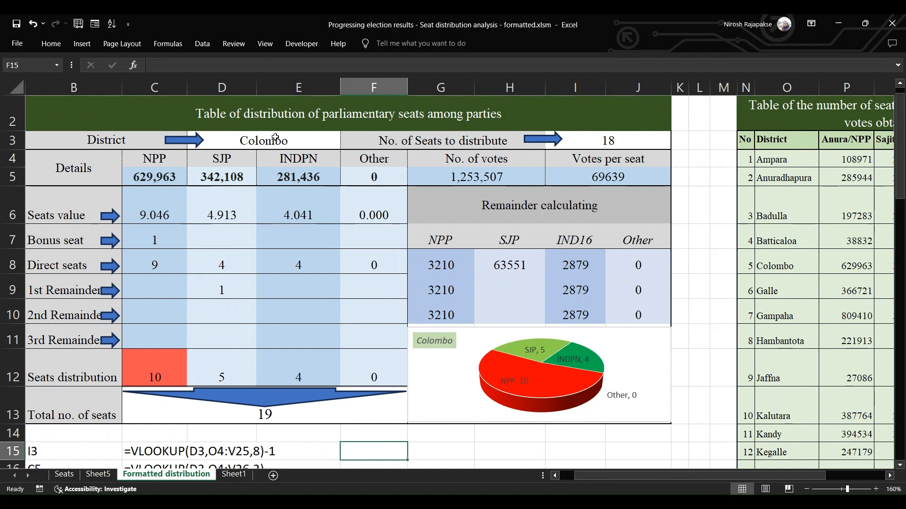
# Set the district in the seat distribution table to Galle and then to Hambantota
pyautogui.click(250, 142)
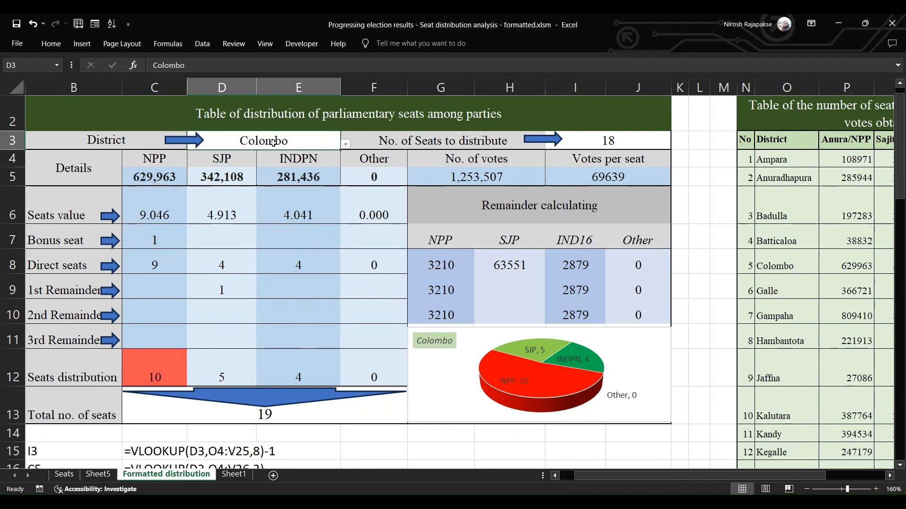
pyautogui.click(284, 165)
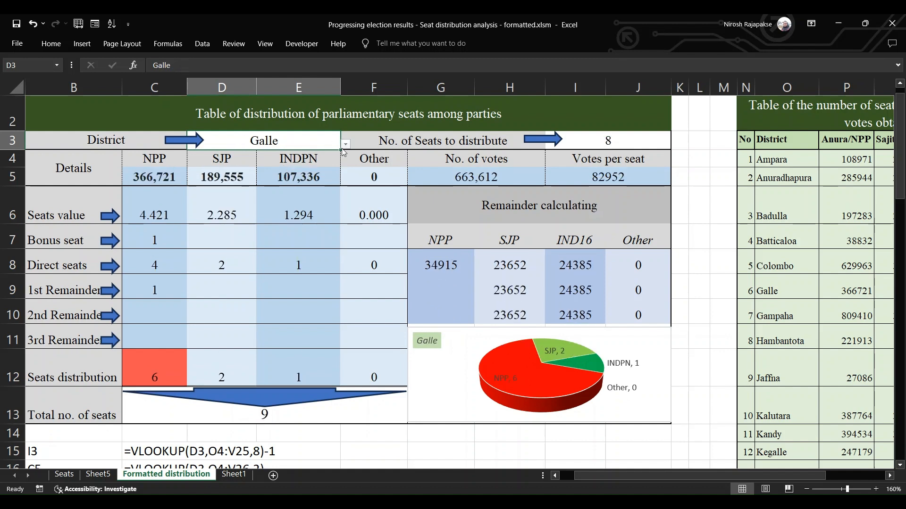
pyautogui.click(278, 182)
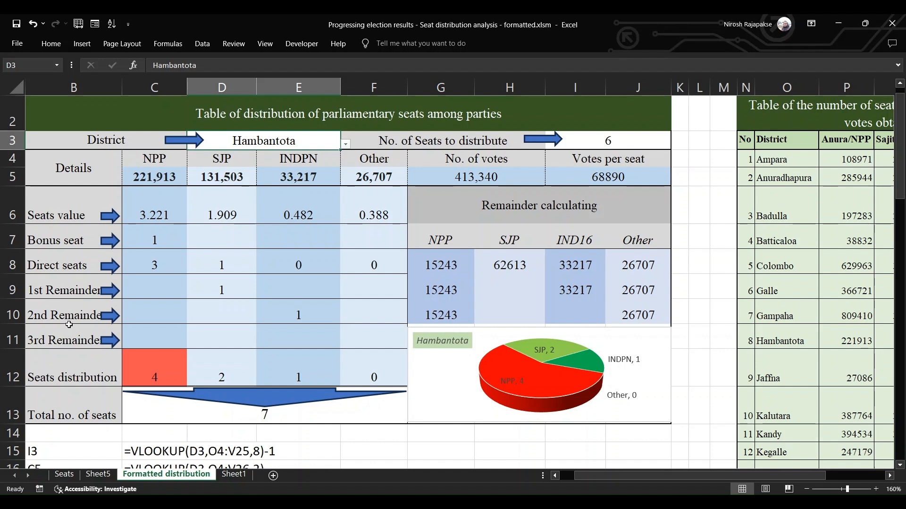
# Inspect the formulas in Hambantota's remainder cells, each party's seats distribution cell and the total number of seats
pyautogui.click(140, 290)
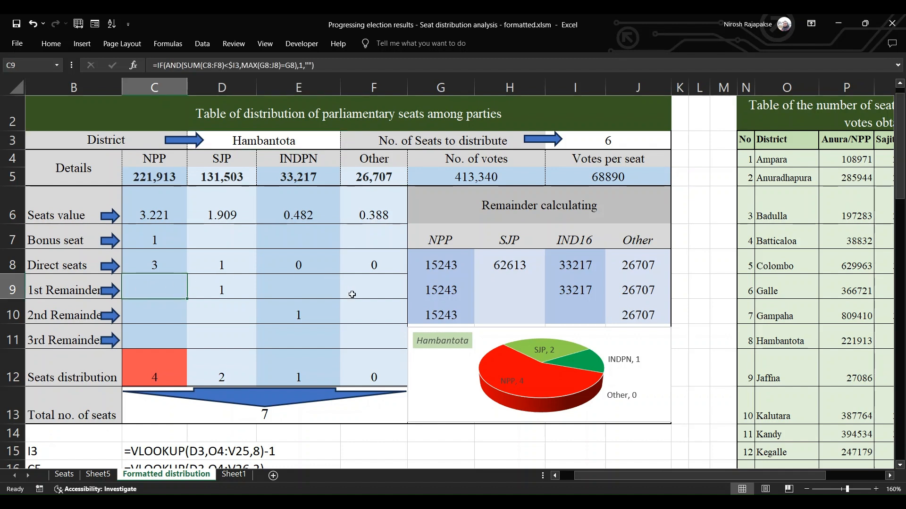
pyautogui.click(368, 338)
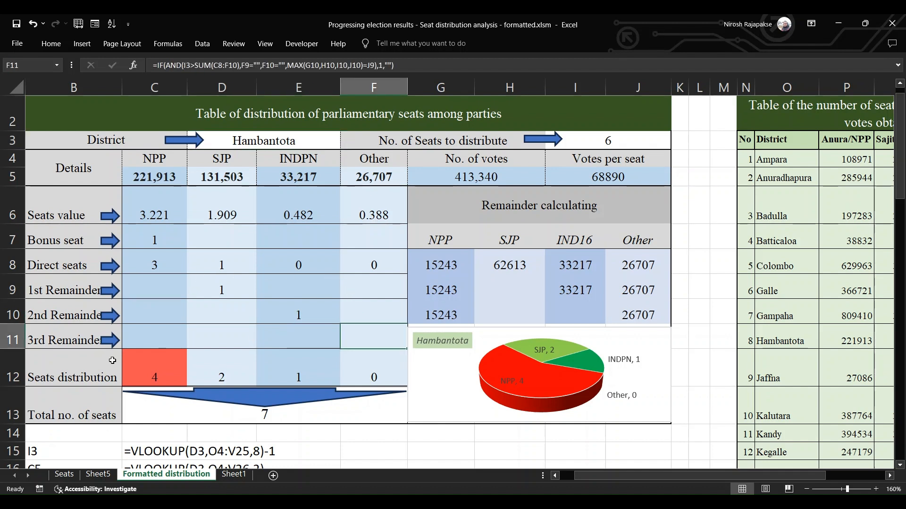
pyautogui.click(160, 368)
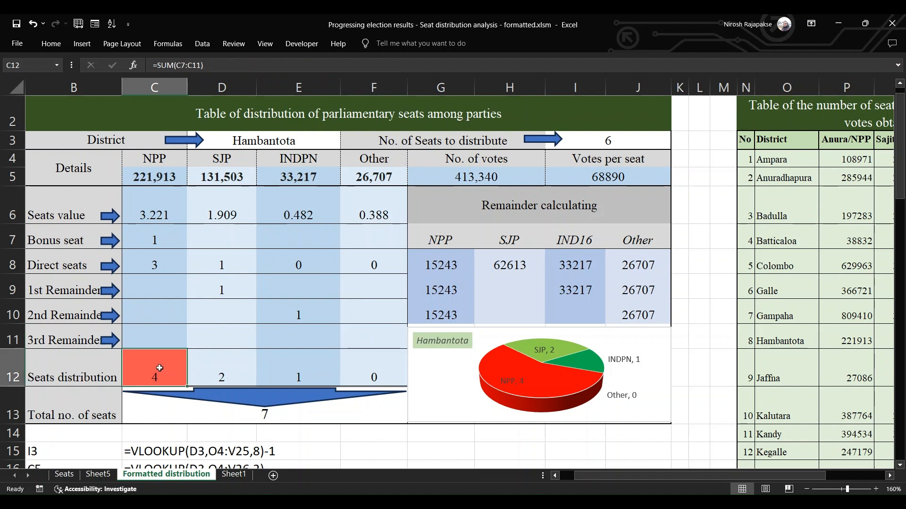
pyautogui.click(227, 371)
pyautogui.click(288, 371)
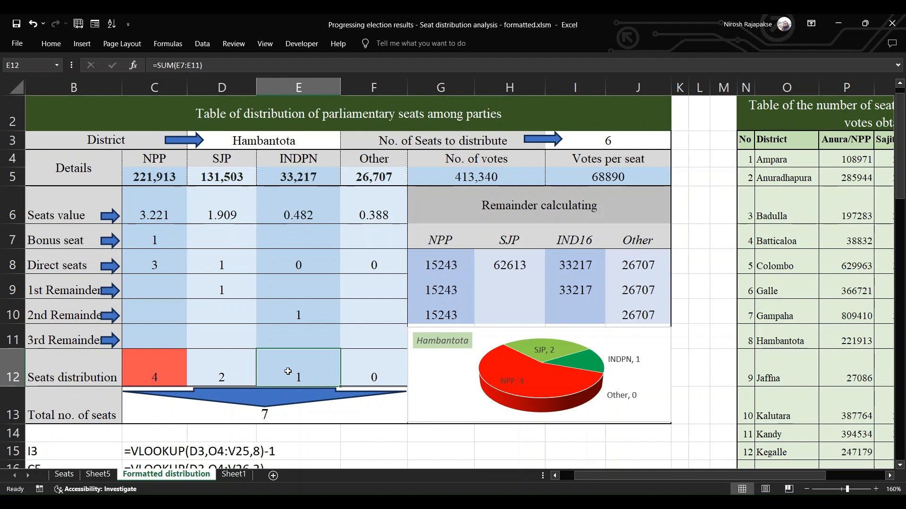
pyautogui.click(363, 367)
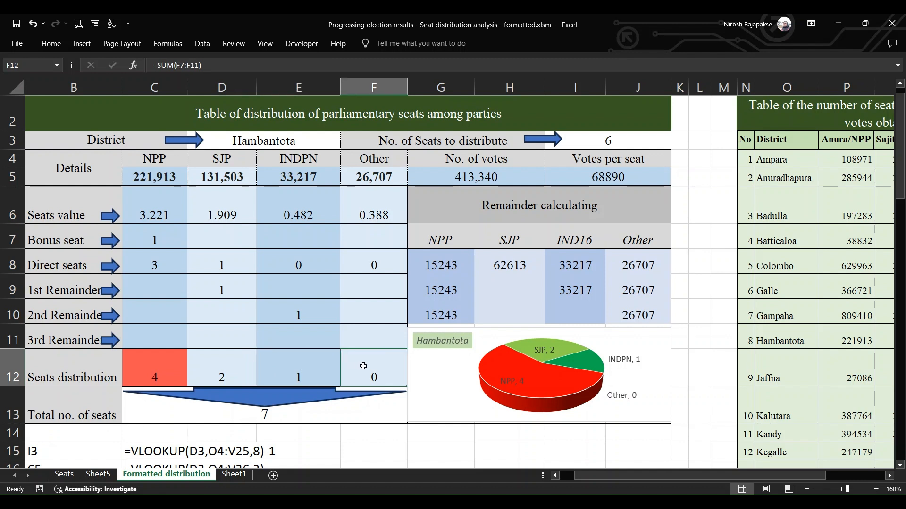
pyautogui.click(216, 412)
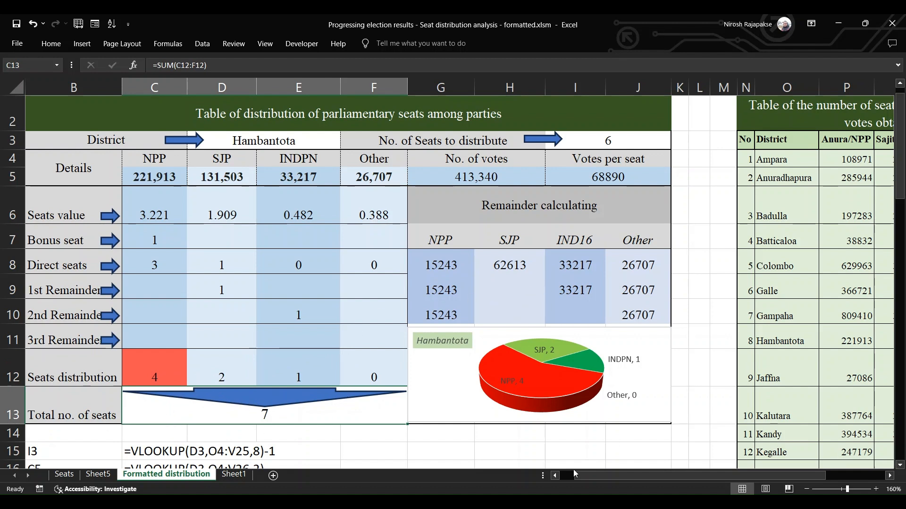
# Try trial votes of 62 for NPP, 28 for SJP and 10 for INDPN in row 5 of the Colombo table
pyautogui.click(555, 476)
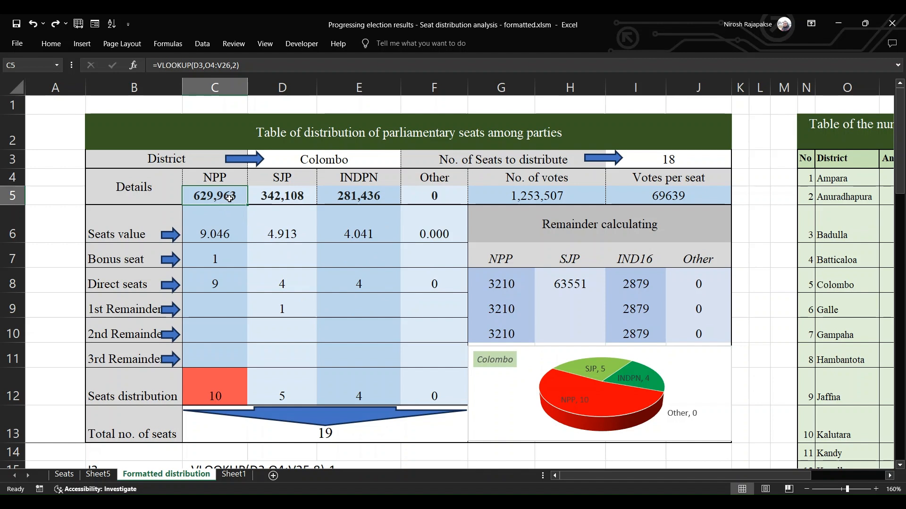
pyautogui.write('62')
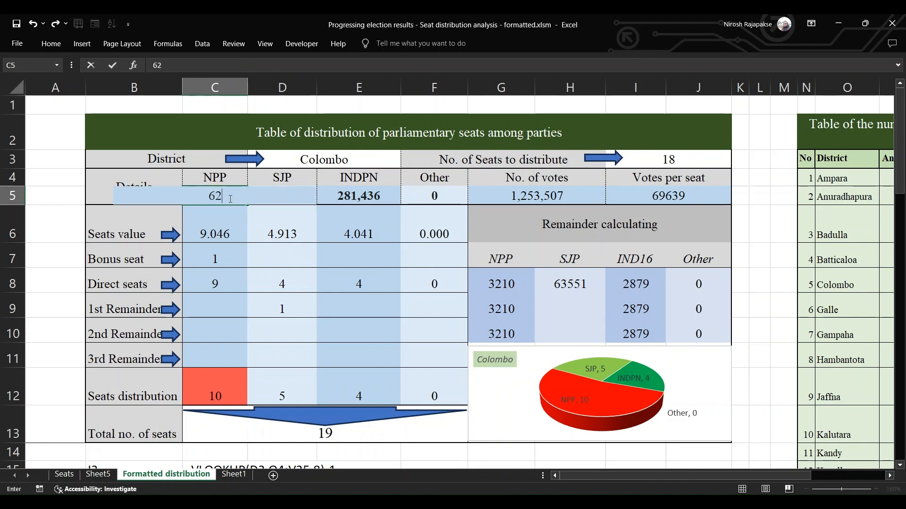
pyautogui.press('Tab')
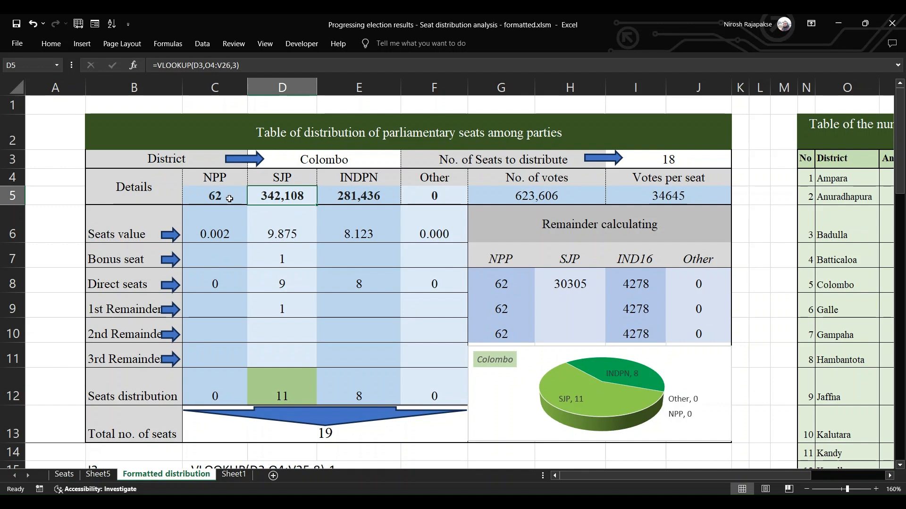
pyautogui.write('28')
pyautogui.press('Tab')
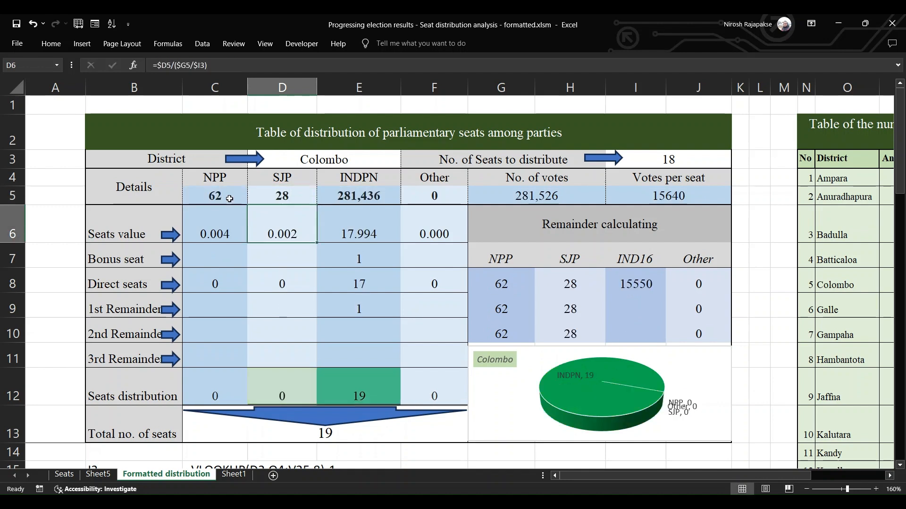
pyautogui.write('10')
pyautogui.press('Return')
# Examine the direct seats, remainder seats and seats distribution of NPP, SJP and INDPN for the trial votes
pyautogui.press('Down')
pyautogui.press('Down')
pyautogui.press('Down')
pyautogui.press('Down')
pyautogui.press('Down')
pyautogui.press('Down')
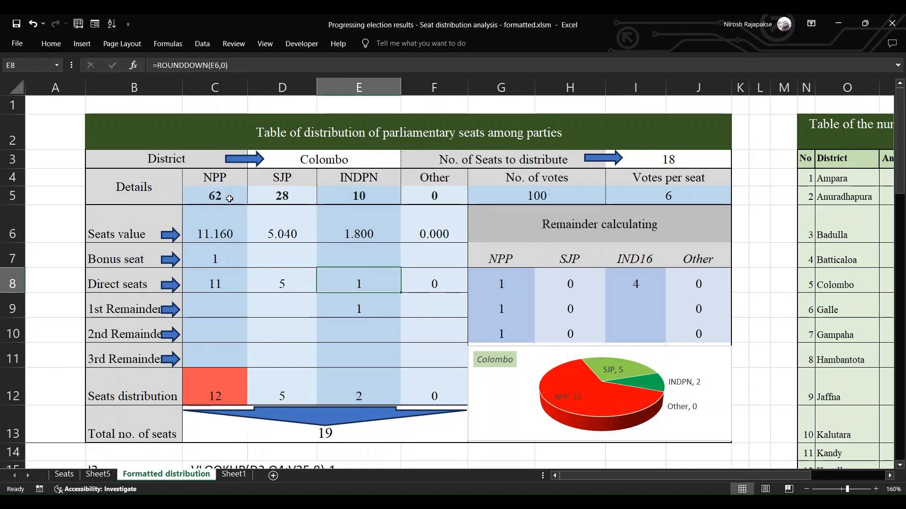
pyautogui.press('Left')
pyautogui.press('Left')
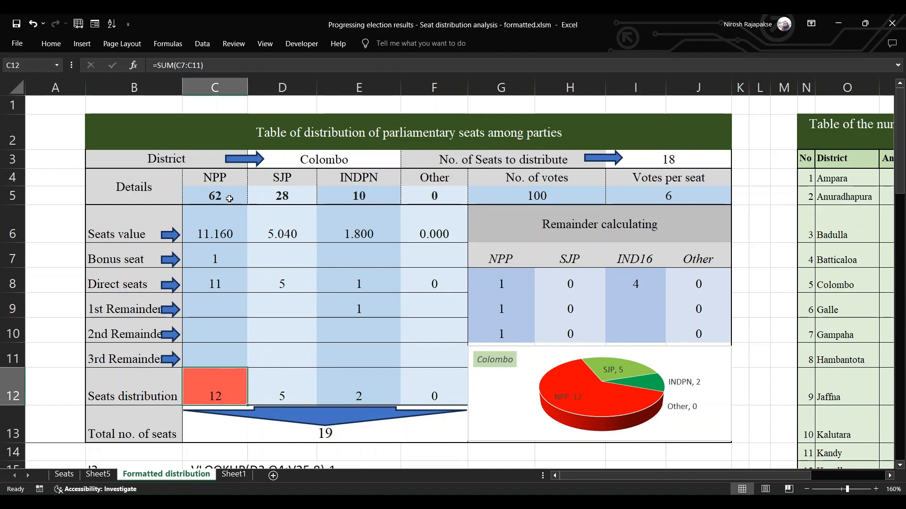
pyautogui.press('Up')
pyautogui.press('Up')
pyautogui.press('Up')
pyautogui.press('Down')
pyautogui.press('Down')
pyautogui.press('Down')
pyautogui.press('Right')
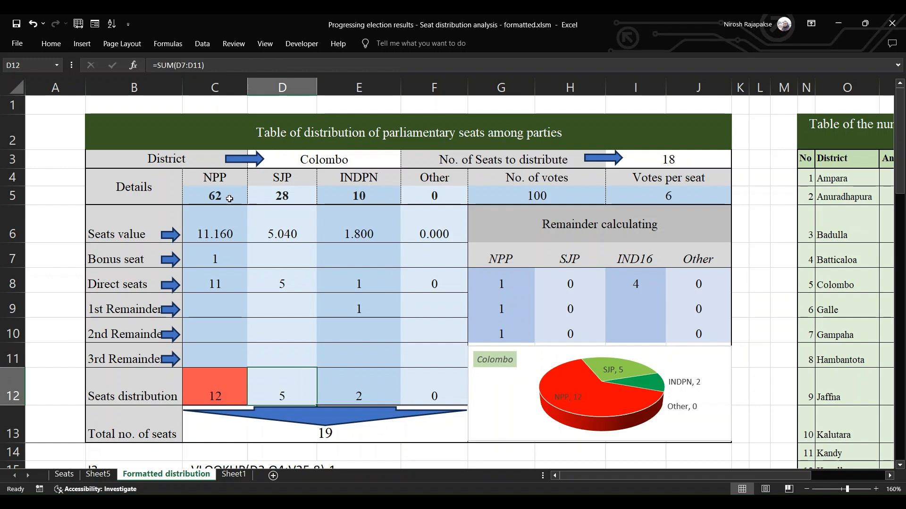
pyautogui.press('Right')
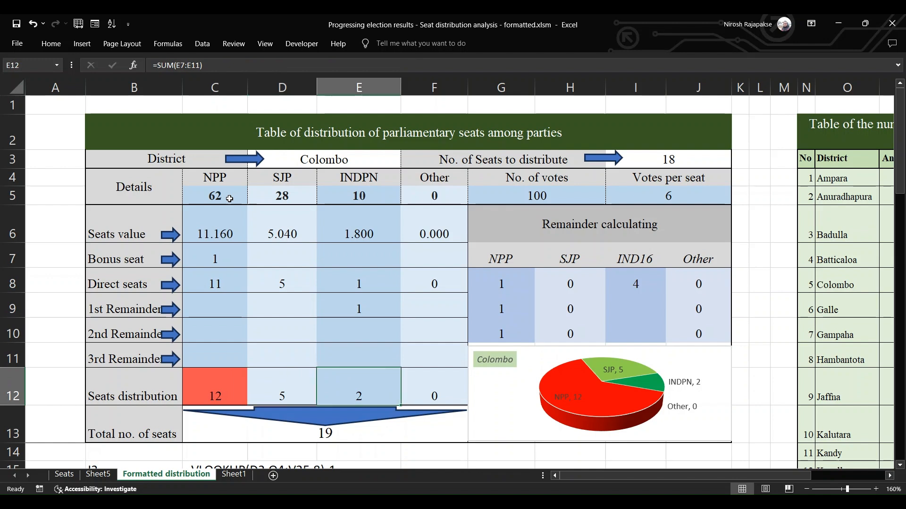
pyautogui.press('Up')
pyautogui.press('Up')
pyautogui.press('Up')
pyautogui.press('Up')
pyautogui.press('Up')
pyautogui.press('Up')
pyautogui.press('Up')
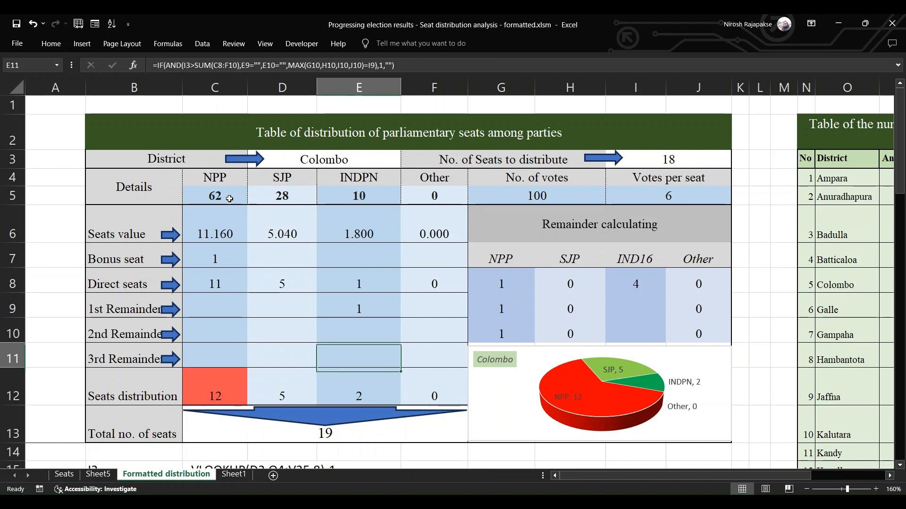
pyautogui.press('Left')
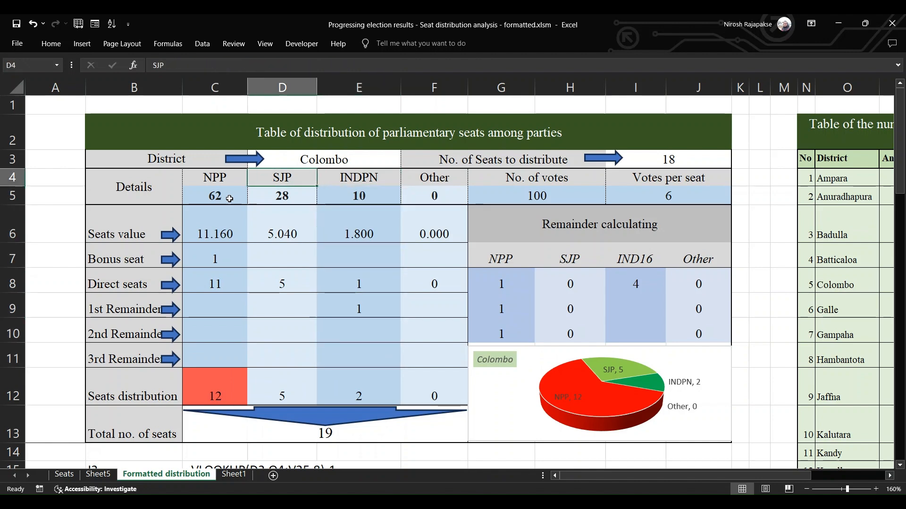
pyautogui.press('Left')
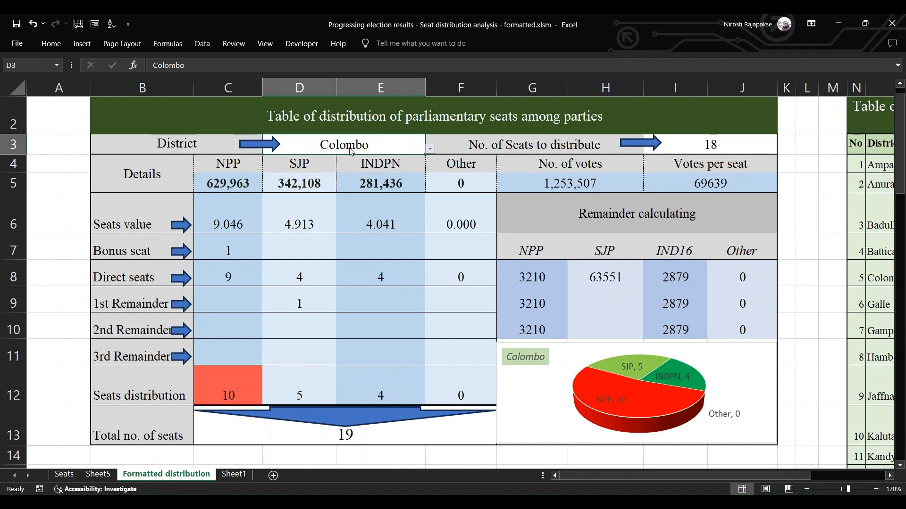
# Switch the seat distribution table's district to Hambantota and then to Kegalle
pyautogui.click(296, 200)
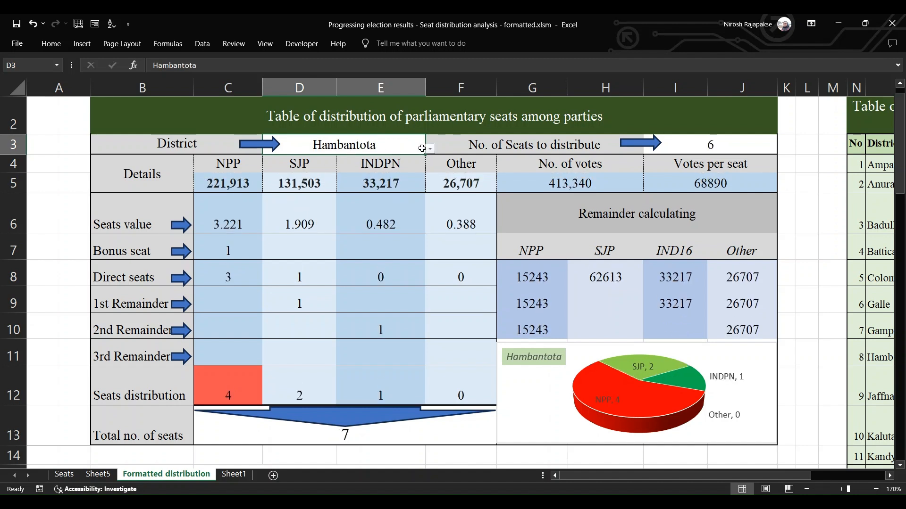
pyautogui.click(351, 216)
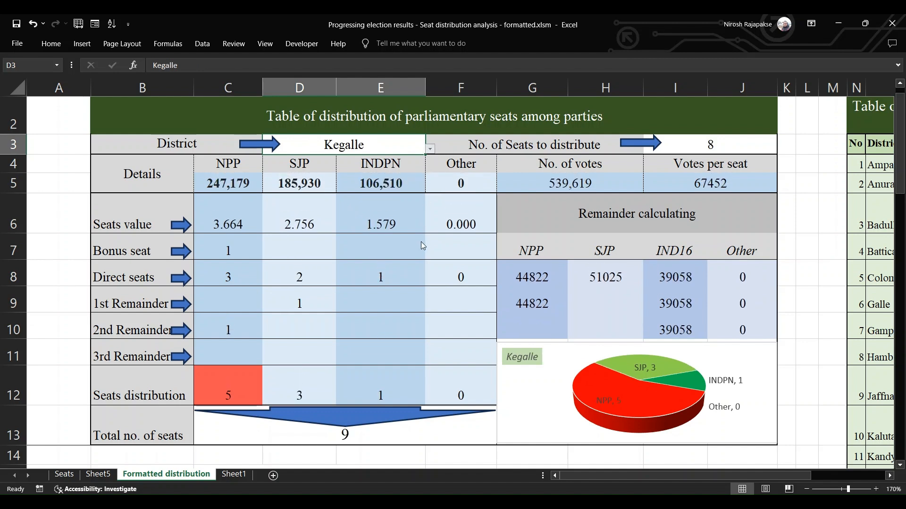
# Switch the formatted seat distribution table's district to Vanni and then to Jaffna
pyautogui.click(295, 261)
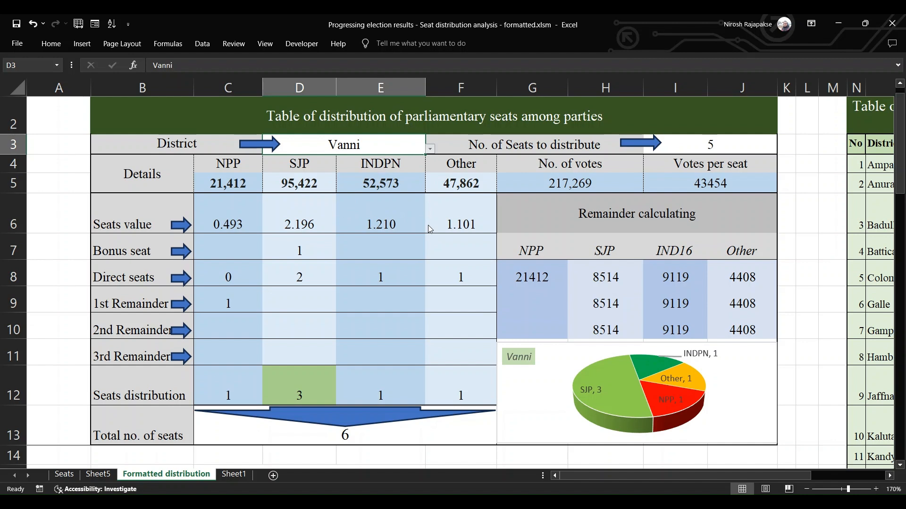
pyautogui.click(291, 165)
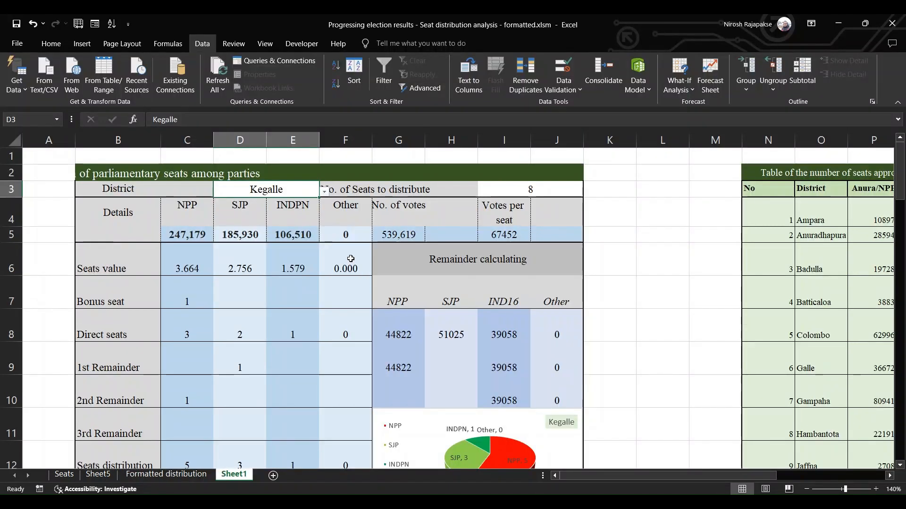
# On Sheet1, choose Ratnapura and then Vanni from the district drop-down list in D3
pyautogui.moveTo(156, 192); pyautogui.dragTo(488, 195)
pyautogui.click(276, 189)
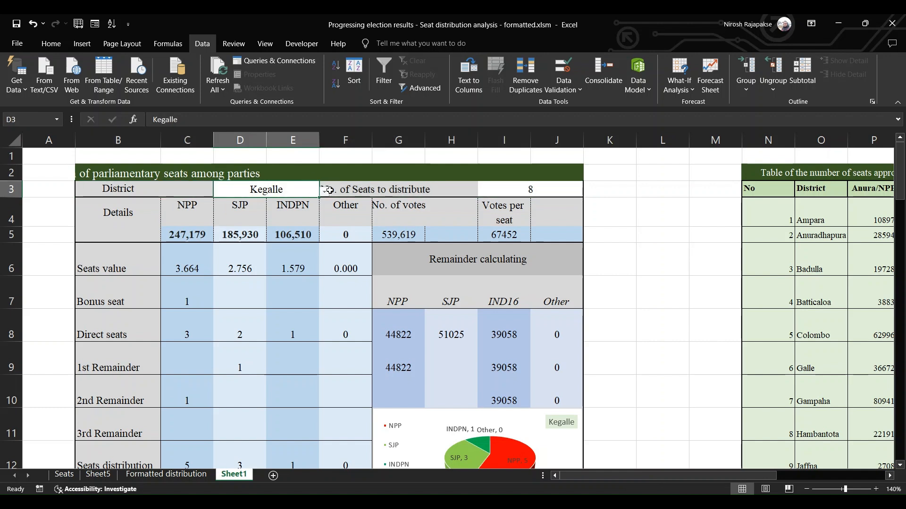
pyautogui.click(293, 245)
pyautogui.click(326, 192)
pyautogui.click(282, 268)
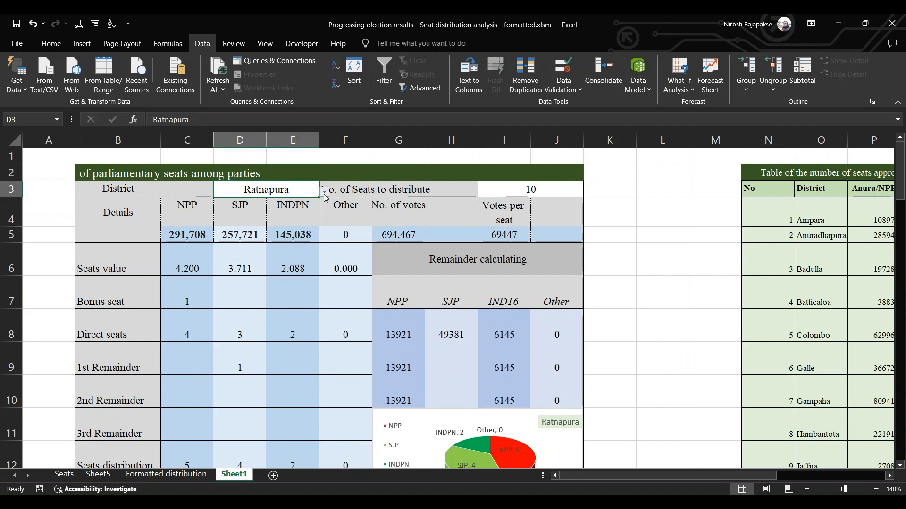
pyautogui.click(275, 272)
pyautogui.click(325, 192)
pyautogui.click(280, 279)
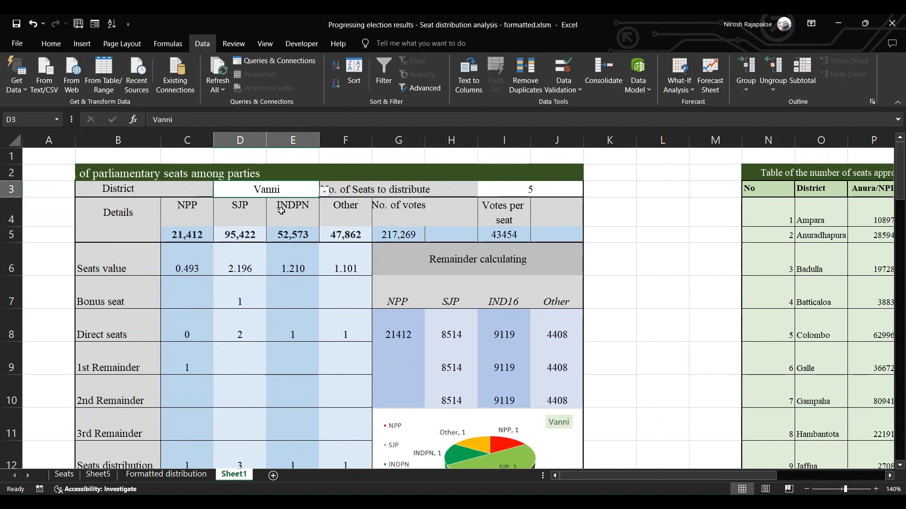
# Enter Colombo, Gampaha and Jaffna one after another as the district name in D3
pyautogui.write('Colom')
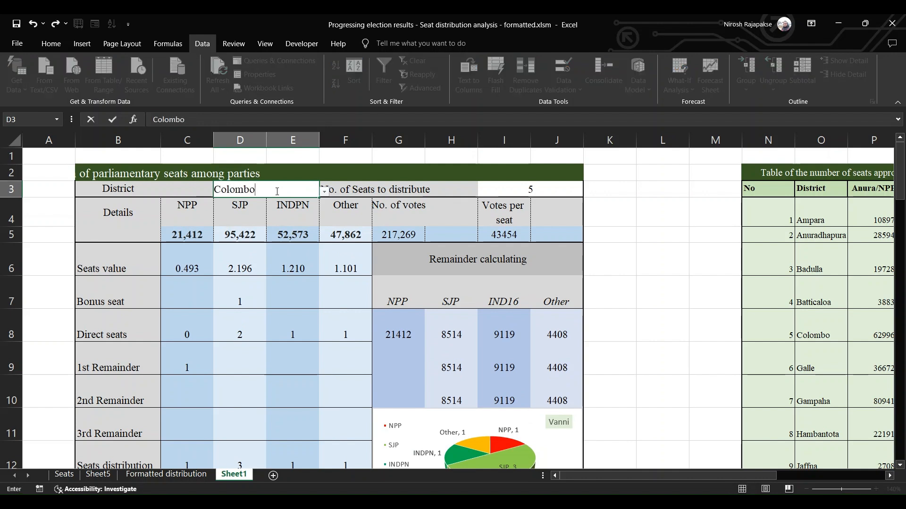
pyautogui.write('bo')
pyautogui.press('Return')
pyautogui.click(277, 191)
pyautogui.write('G')
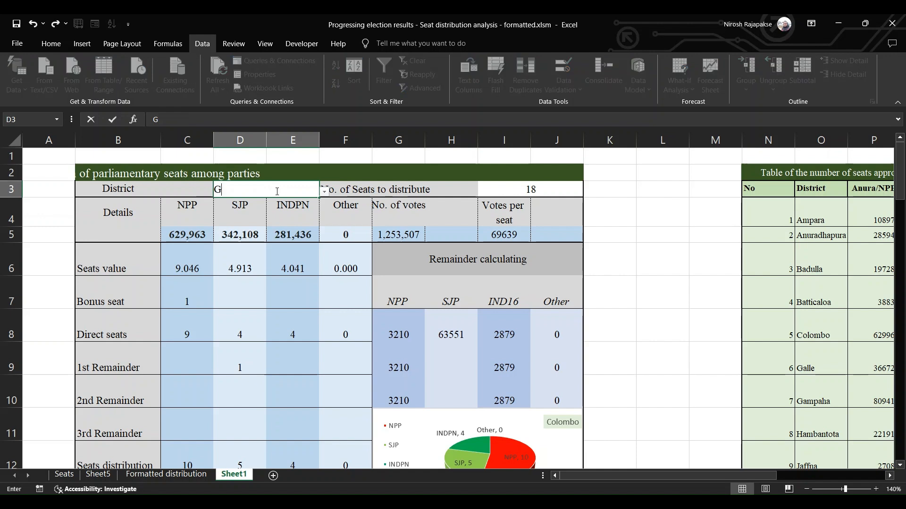
pyautogui.write('ampaha')
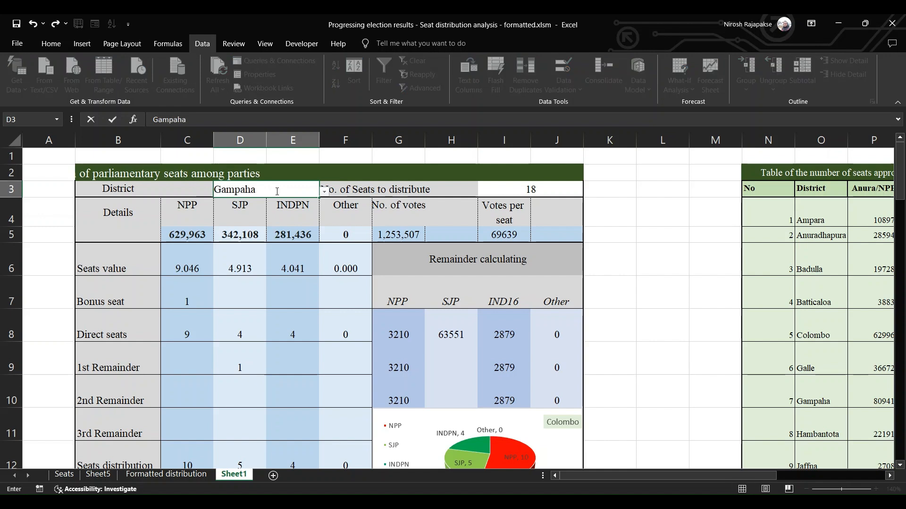
pyautogui.press('Return')
pyautogui.click(277, 191)
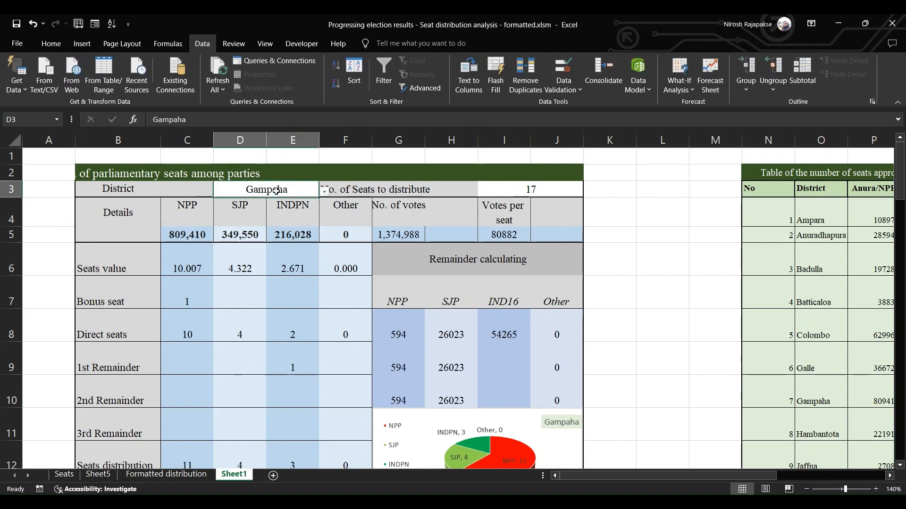
pyautogui.write('Jaffna')
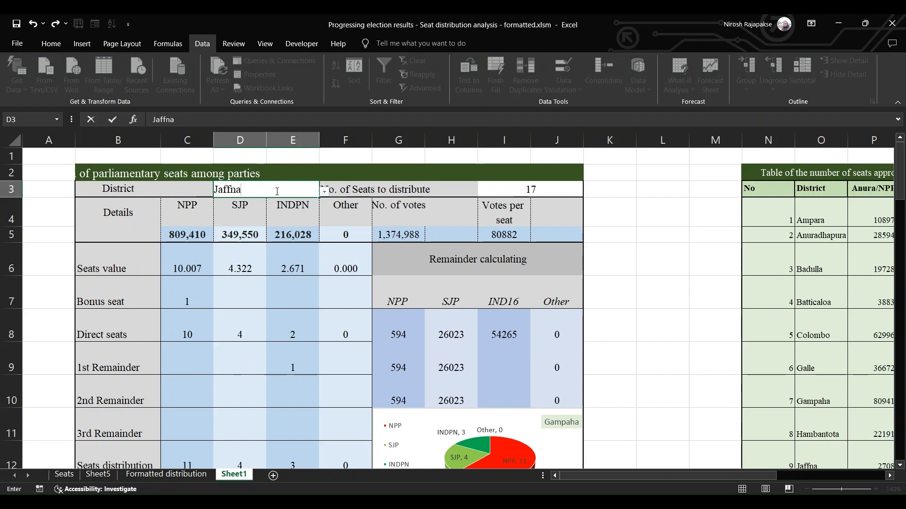
pyautogui.press('Return')
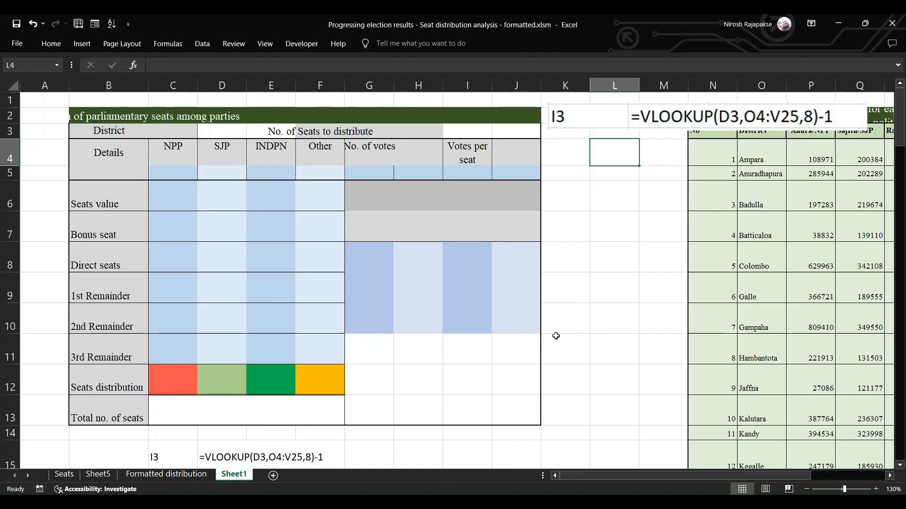
# Move the picture of the I3 formula over the rows below the votes per seat heading of the blank table
pyautogui.click(876, 489)
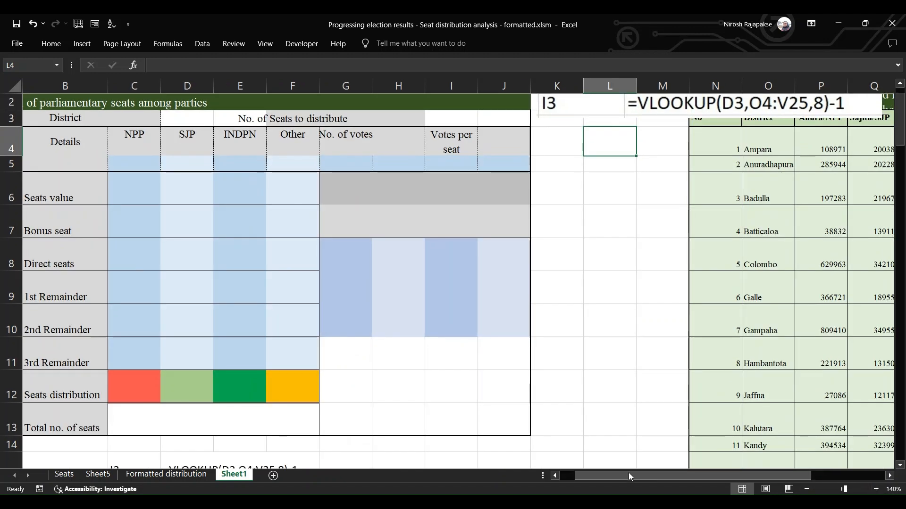
pyautogui.click(900, 84)
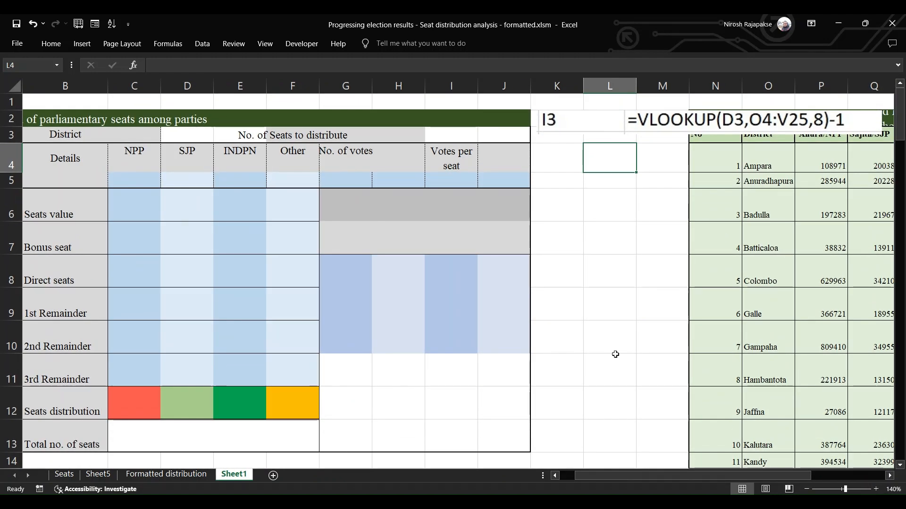
pyautogui.click(555, 475)
pyautogui.moveTo(690, 126); pyautogui.dragTo(448, 228)
# Enter =VLOOKUP(D3,O4:V25,8)-1 in I3 for the number of seats to distribute
pyautogui.click(495, 130)
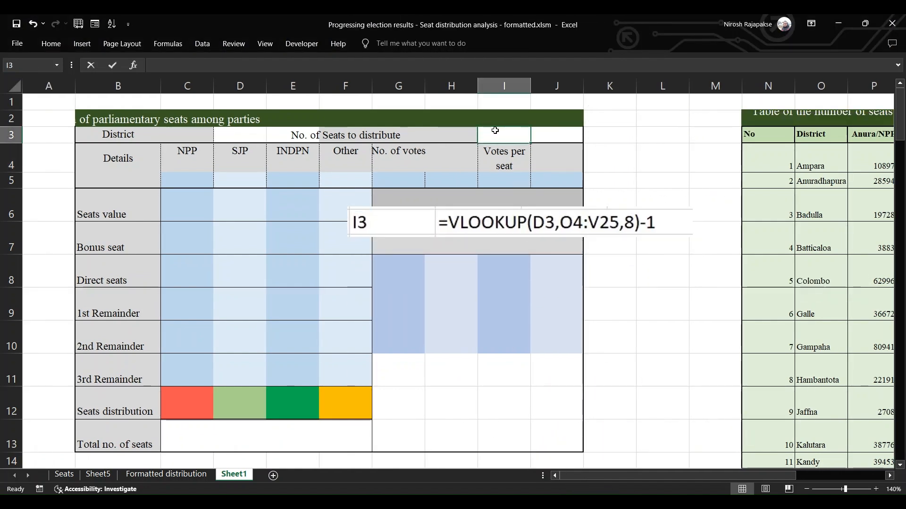
pyautogui.write('=vl')
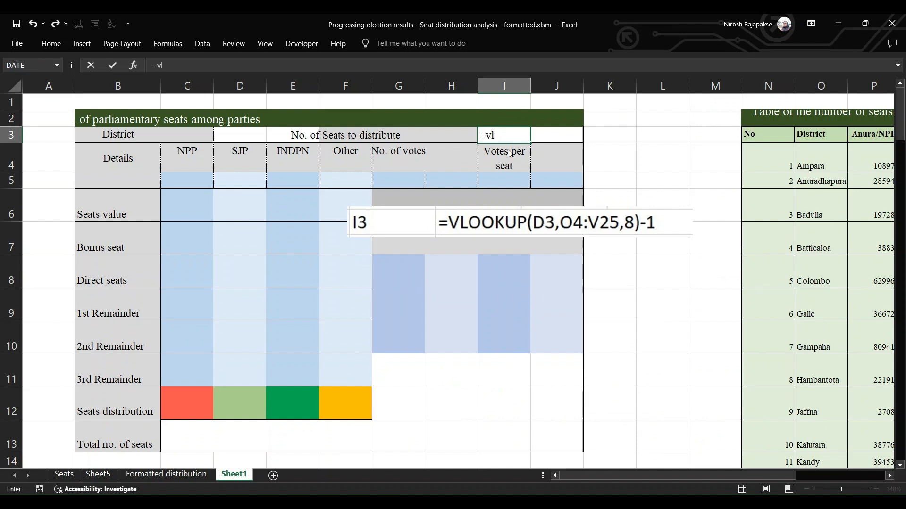
pyautogui.press('Tab')
pyautogui.write('d3')
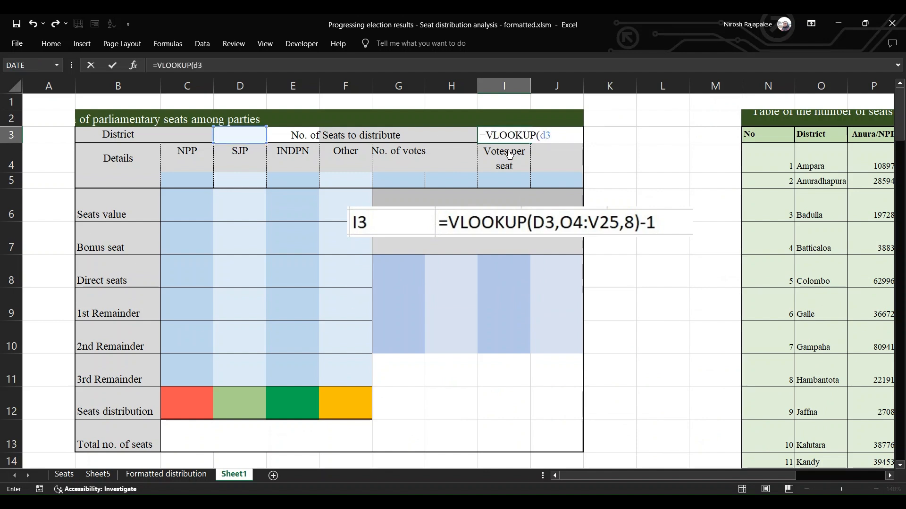
pyautogui.write(',o4:v25,8)-1')
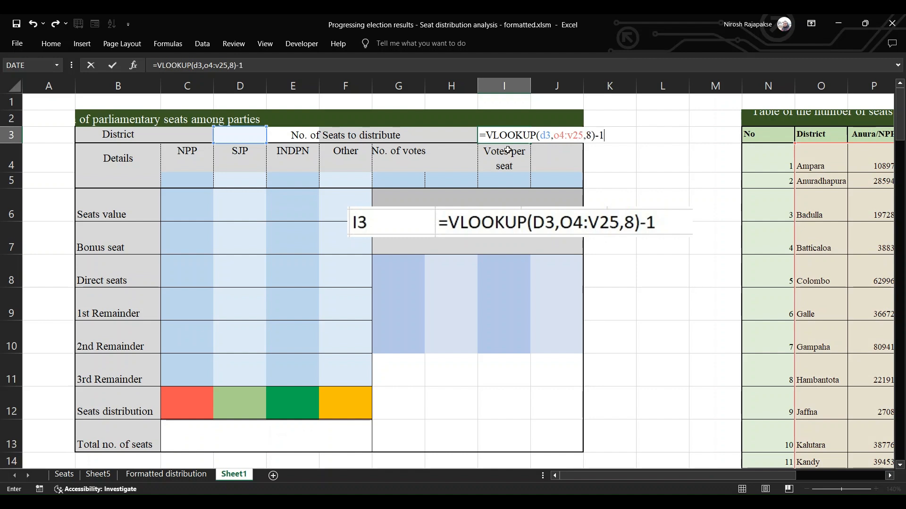
pyautogui.press('Return')
pyautogui.press('Up')
# Add list data validation to district cell D3, using the district names from Ampara to Vanni in column O as source
pyautogui.click(438, 212)
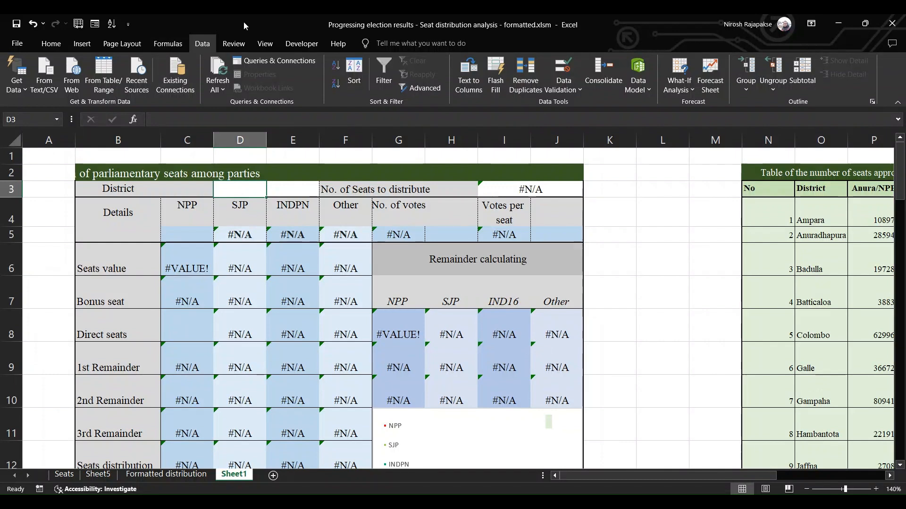
pyautogui.click(168, 43)
pyautogui.click(202, 43)
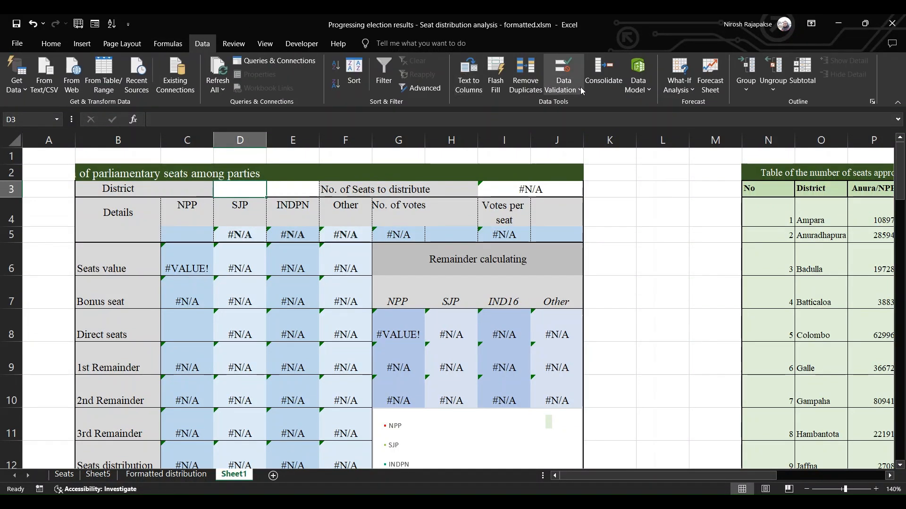
pyautogui.click(585, 103)
pyautogui.click(536, 301)
pyautogui.click(502, 339)
pyautogui.click(616, 347)
pyautogui.moveTo(816, 210); pyautogui.dragTo(819, 417)
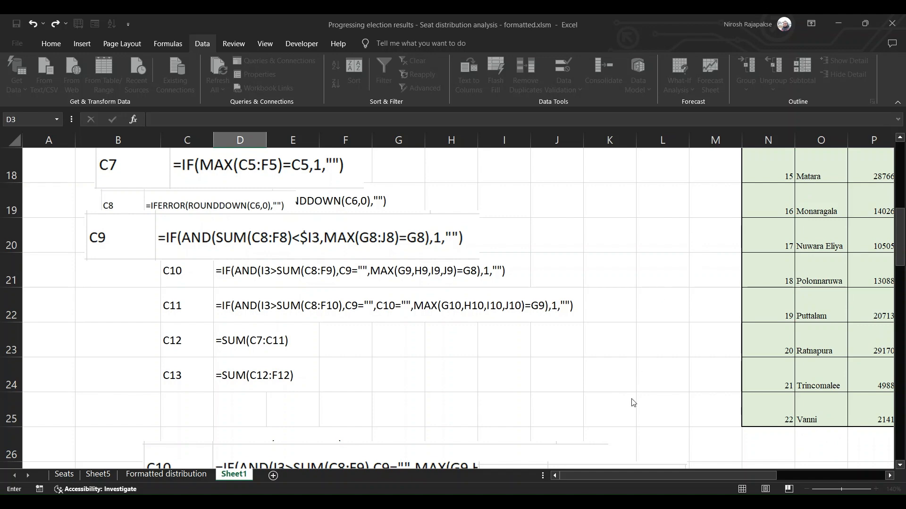
pyautogui.press('Return')
pyautogui.click(899, 156)
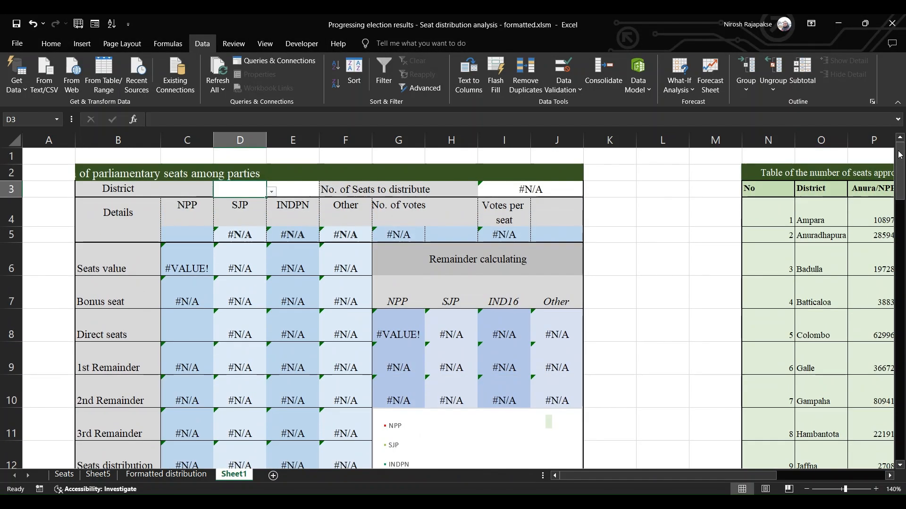
# Choose Batticaloa and then Galle from the new district drop-down list in D3
pyautogui.click(271, 191)
pyautogui.click(244, 238)
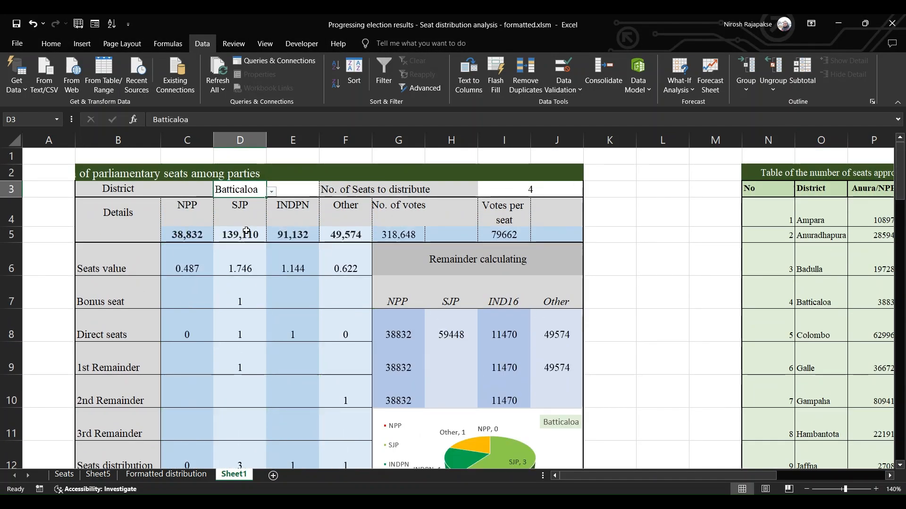
pyautogui.click(271, 191)
pyautogui.click(239, 228)
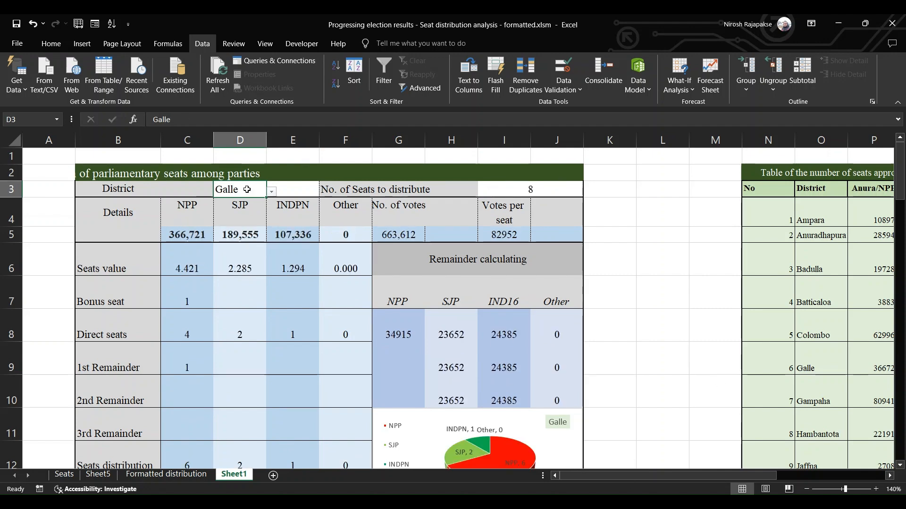
# Merge and center cells D3 and E3, and switch the district to Kalutara
pyautogui.moveTo(247, 190); pyautogui.dragTo(292, 190)
pyautogui.click(51, 44)
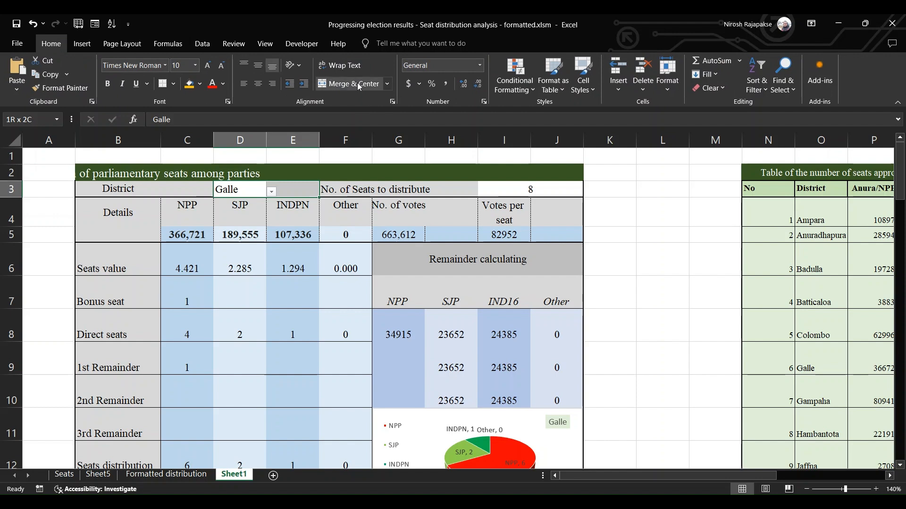
pyautogui.click(359, 86)
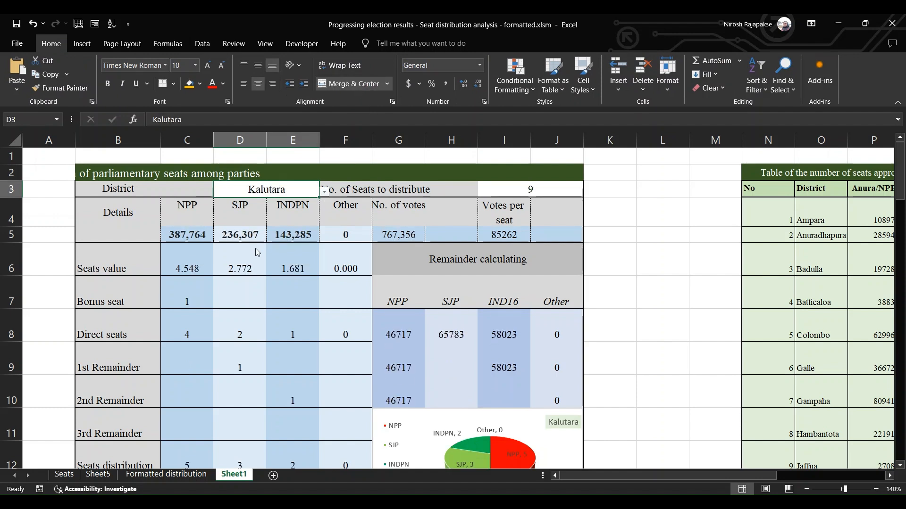
pyautogui.click(604, 297)
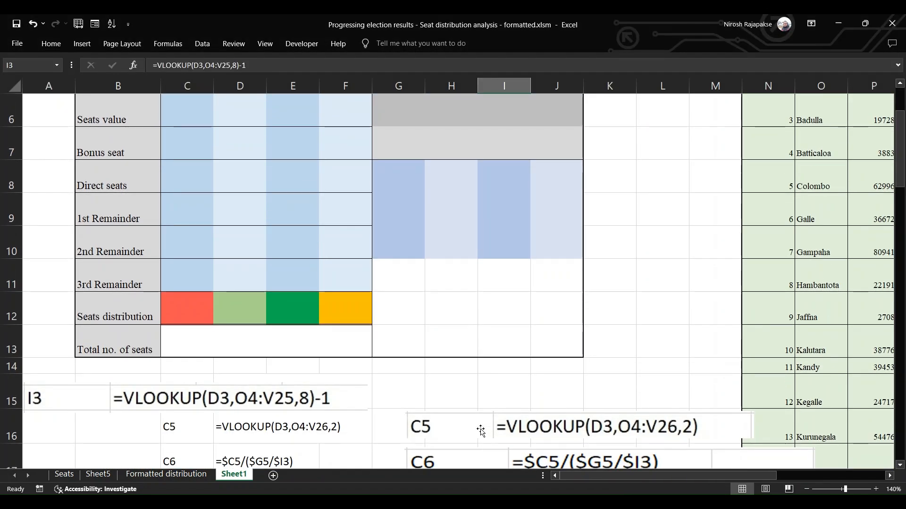
# Place the C5 formula picture beside the NPP column and enter =VLOOKUP(D3,O4:V26,2) in C5 for the NPP votes
pyautogui.moveTo(481, 431); pyautogui.dragTo(298, 196)
pyautogui.click(173, 164)
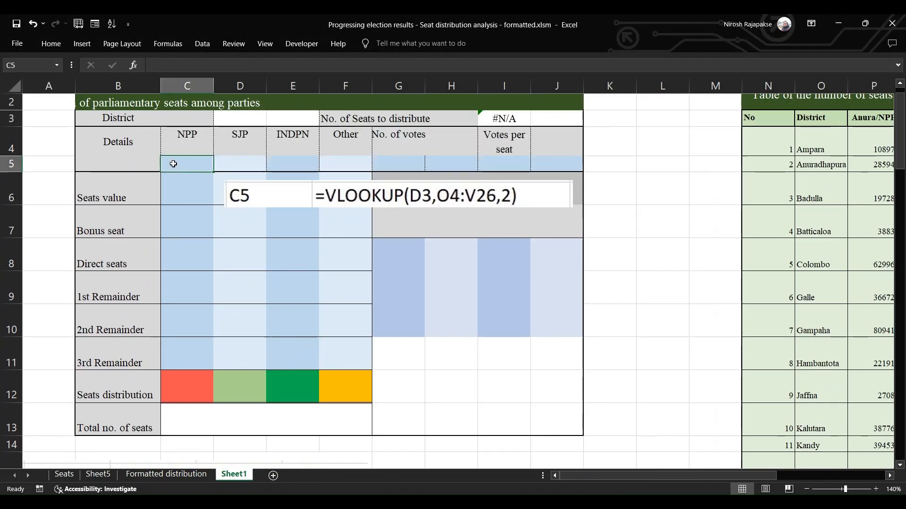
pyautogui.write('=vl')
pyautogui.press('Tab')
pyautogui.write('d3,o4:v26,2')
pyautogui.press('Return')
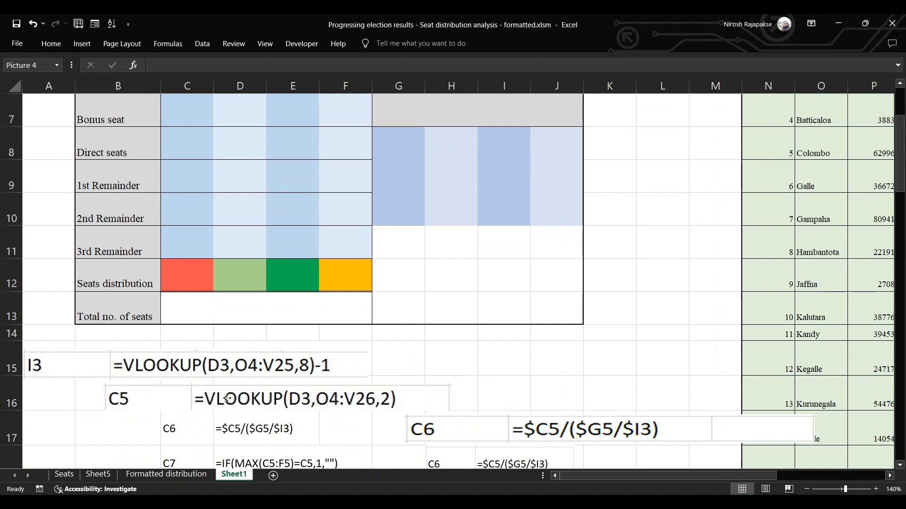
# Place the C6 formula picture over the table and enter =C5/($G5/$I3) in C6 for the NPP seats value
pyautogui.click(230, 399)
pyautogui.moveTo(497, 421); pyautogui.dragTo(410, 189)
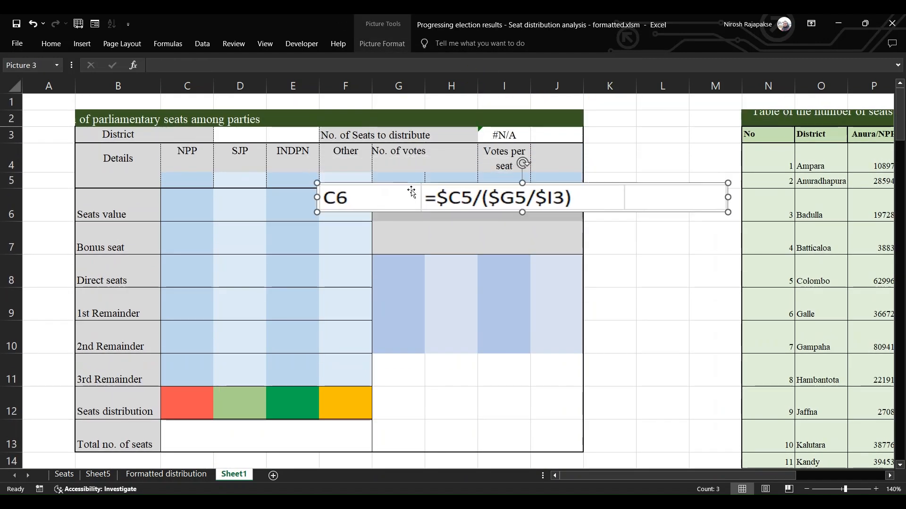
pyautogui.click(197, 177)
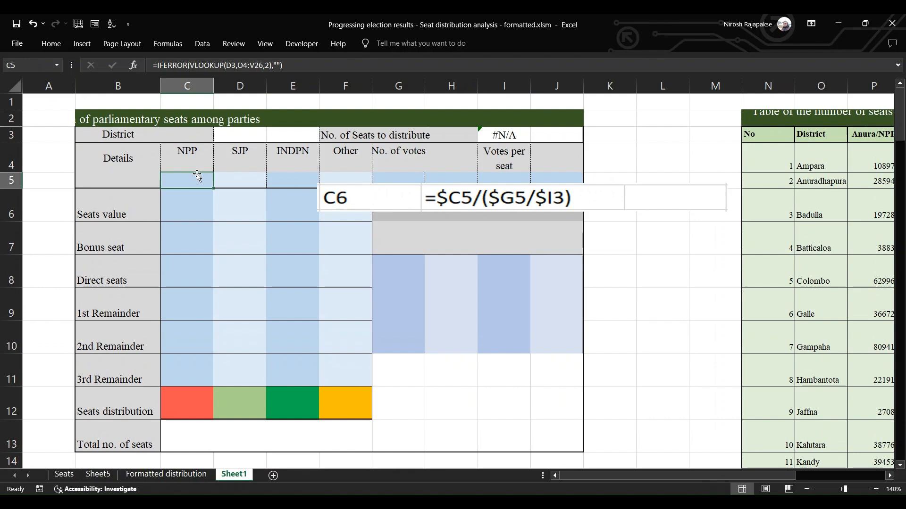
pyautogui.click(174, 203)
pyautogui.write('=')
pyautogui.click(182, 177)
pyautogui.write('/(g')
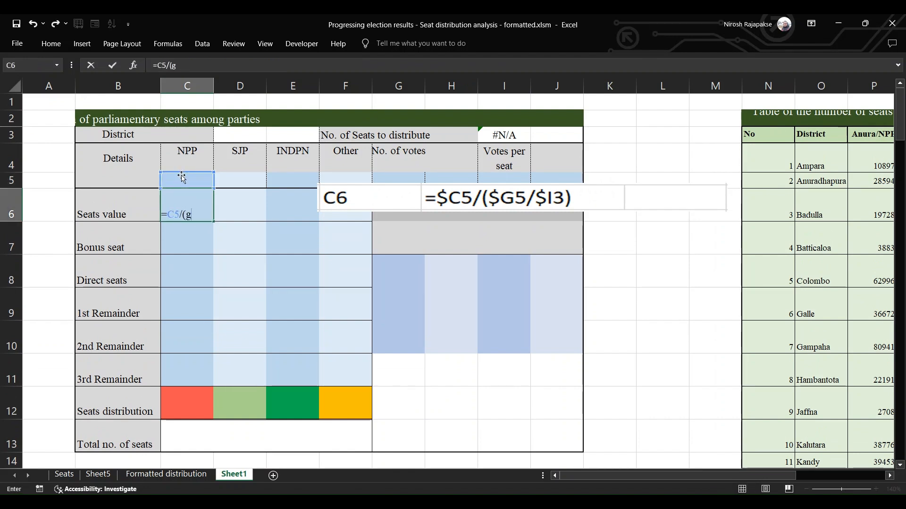
pyautogui.write('5/i3')
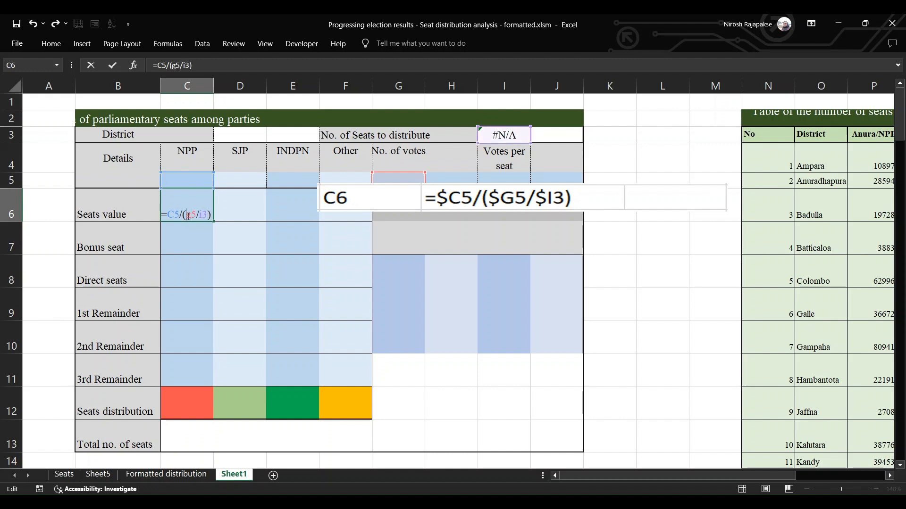
pyautogui.write('$')
pyautogui.press('Return')
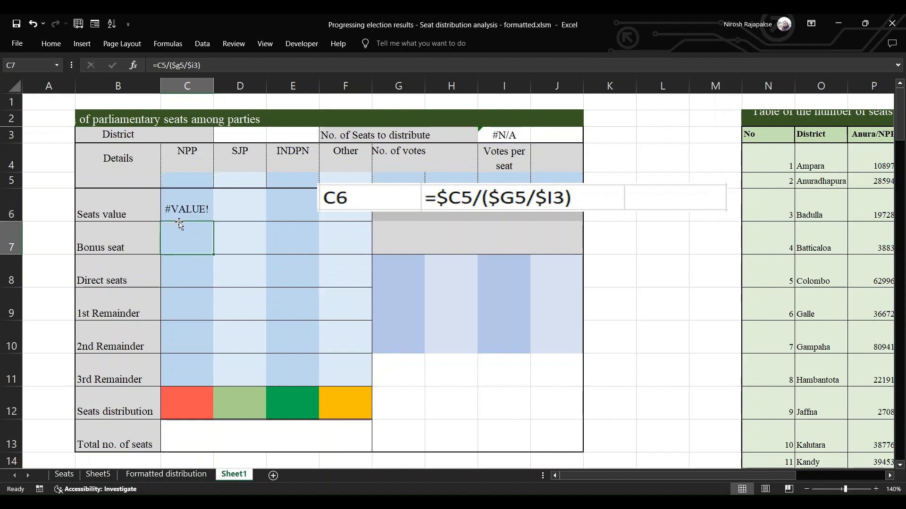
# Place the C7 formula picture beside the table and enter =IF(MAX(C5:F5)=C5,1,"") in C7 for the NPP bonus seat
pyautogui.click(180, 224)
pyautogui.press('Right')
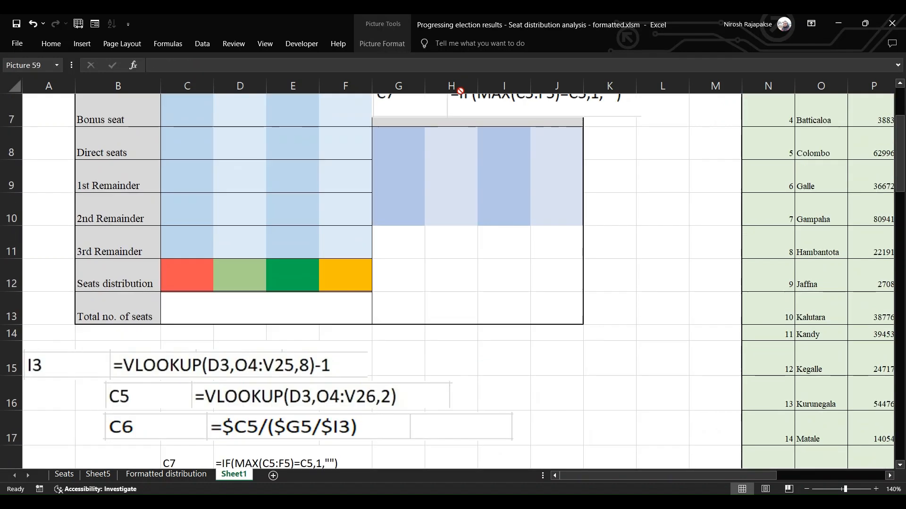
pyautogui.moveTo(457, 91); pyautogui.dragTo(452, 167)
pyautogui.click(184, 189)
pyautogui.write('=if')
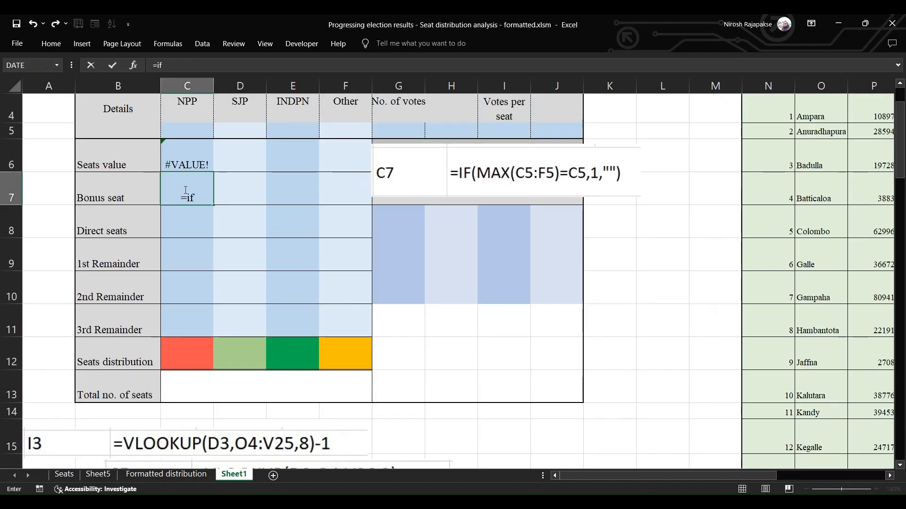
pyautogui.write('(max(c5')
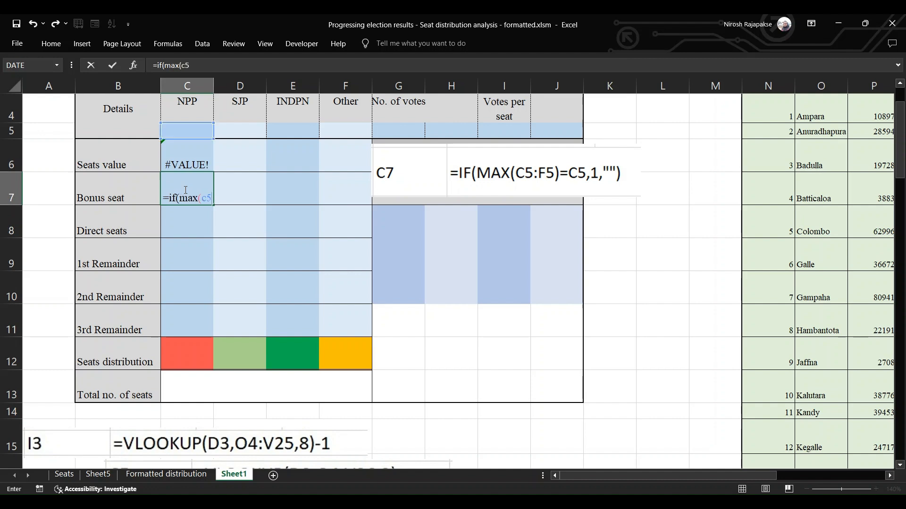
pyautogui.write(':f5)=c5,1,')
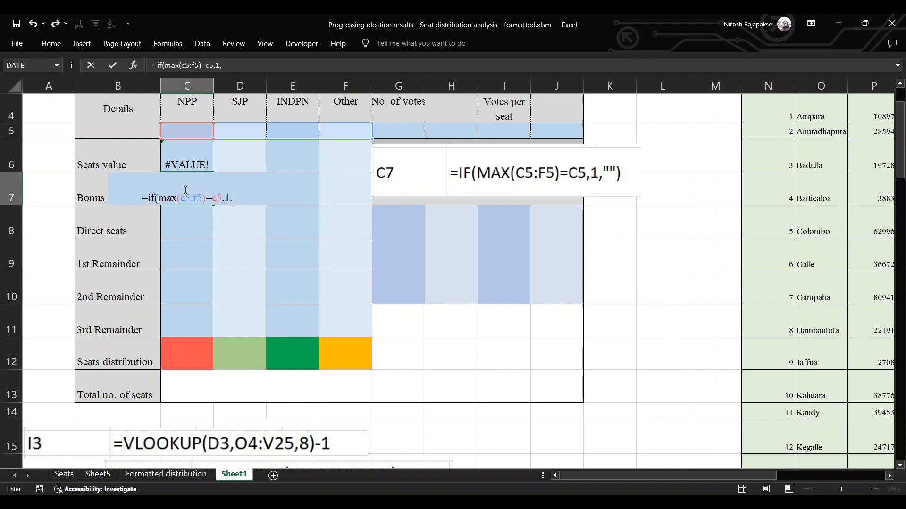
pyautogui.write(')')
pyautogui.press('Return')
# Replace the C7 formula picture with the C8 one and enter =IFERROR(ROUNDDOWN(C6,0),"") in C8 for the NPP direct seats
pyautogui.moveTo(452, 182); pyautogui.dragTo(181, 293)
pyautogui.moveTo(473, 336); pyautogui.dragTo(450, 193)
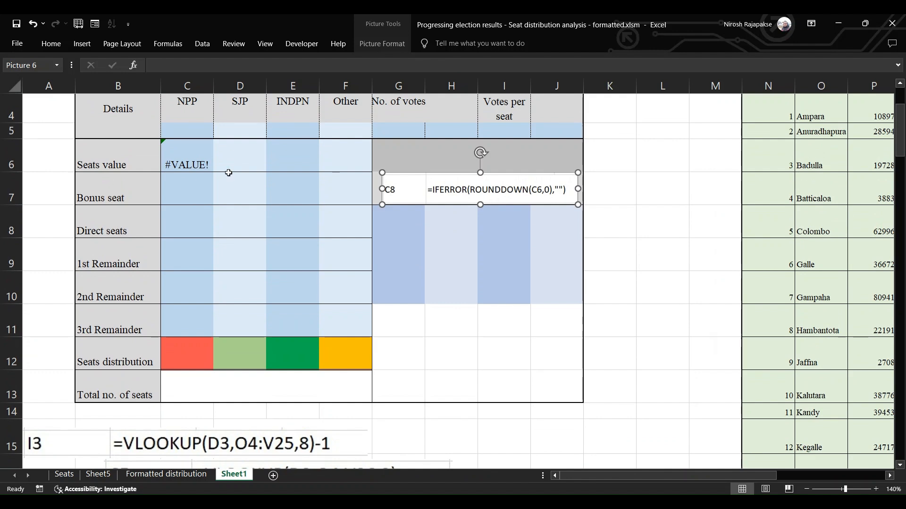
pyautogui.click(181, 224)
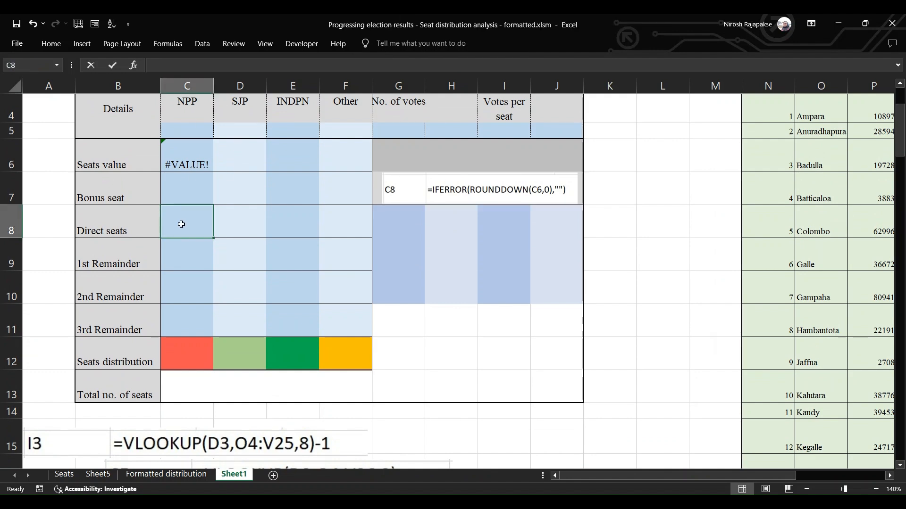
pyautogui.write('=iferror(')
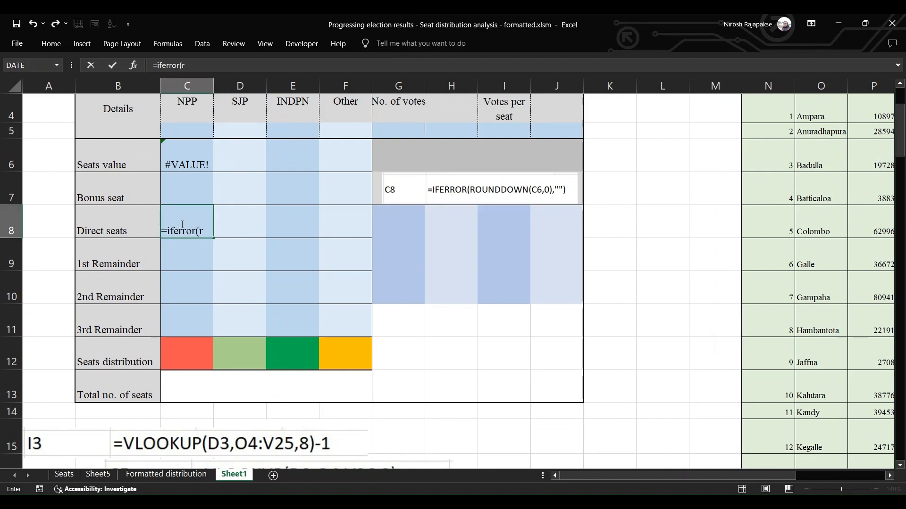
pyautogui.write('rounddown(c6,0),"')
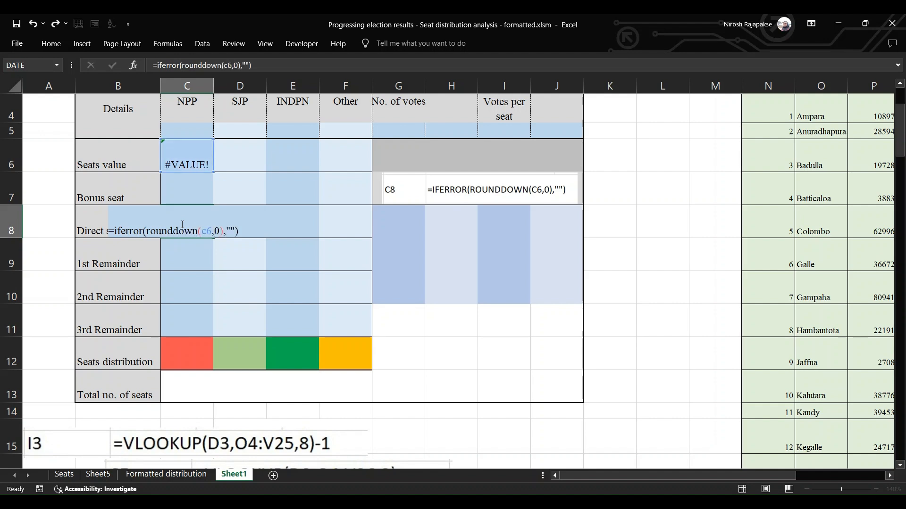
pyautogui.press('Return')
pyautogui.click(182, 225)
# Replace the C8 formula picture with the C9 one and enter =IF(AND(SUM(C8:F8)<$I3,MAX(G8:J8)=G8),1,"") in C9
pyautogui.moveTo(474, 187); pyautogui.dragTo(207, 403)
pyautogui.moveTo(744, 419); pyautogui.dragTo(439, 299)
pyautogui.click(185, 305)
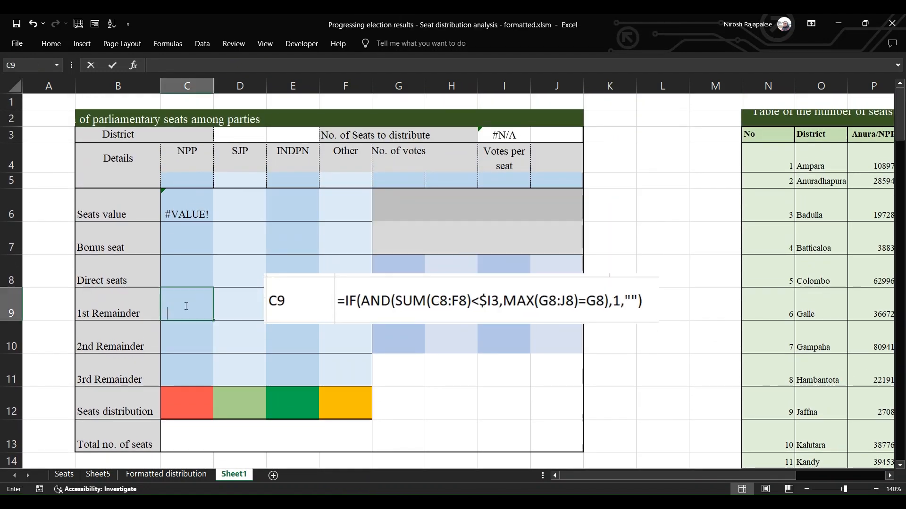
pyautogui.write('=if(and(sum(c8:f8)<i3,Max(g8:j8')
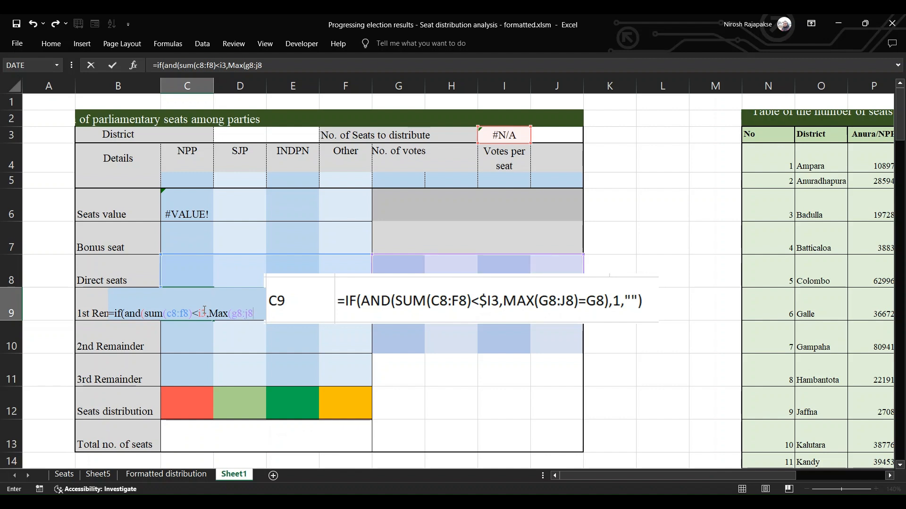
pyautogui.write(')=')
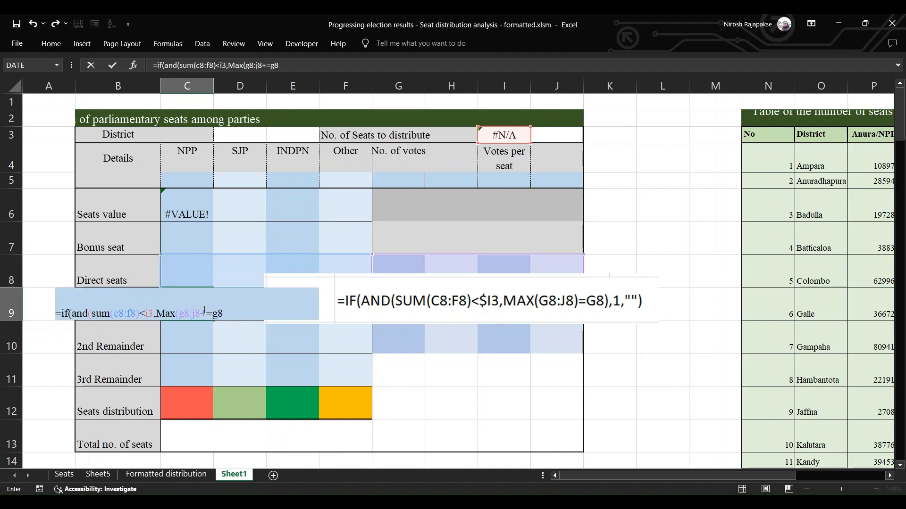
pyautogui.write('g8),1,"")')
pyautogui.press('F2')
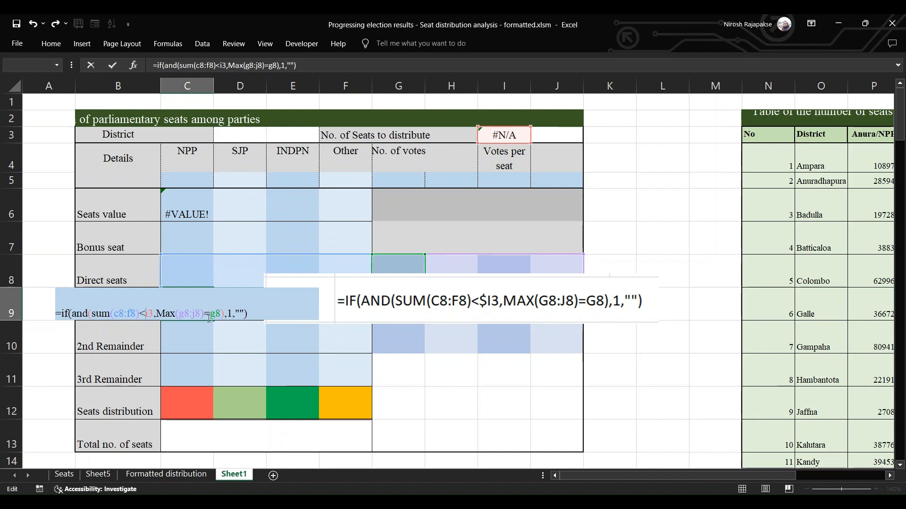
pyautogui.hotkey('ctrl', 'Return')
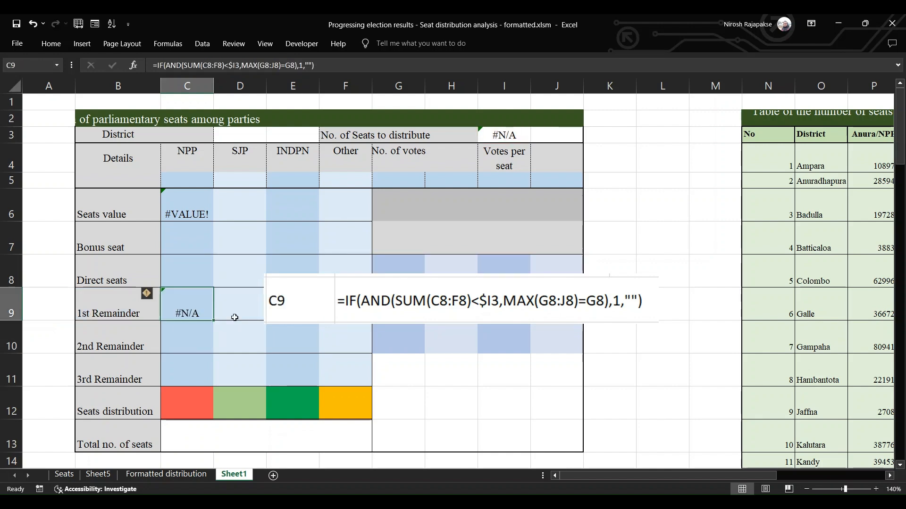
# Move the C9 picture away, copy the C10 formula text from D21 into C10, and turn it into a live formula
pyautogui.moveTo(412, 317); pyautogui.dragTo(256, 178)
pyautogui.click(241, 227)
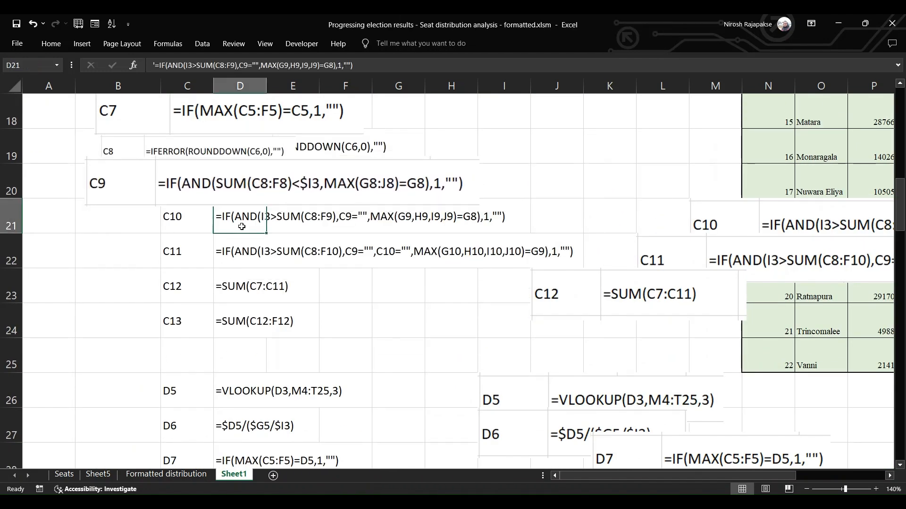
pyautogui.hotkey('ctrl', 'c')
pyautogui.scroll(4, 242, 227)
pyautogui.click(213, 225)
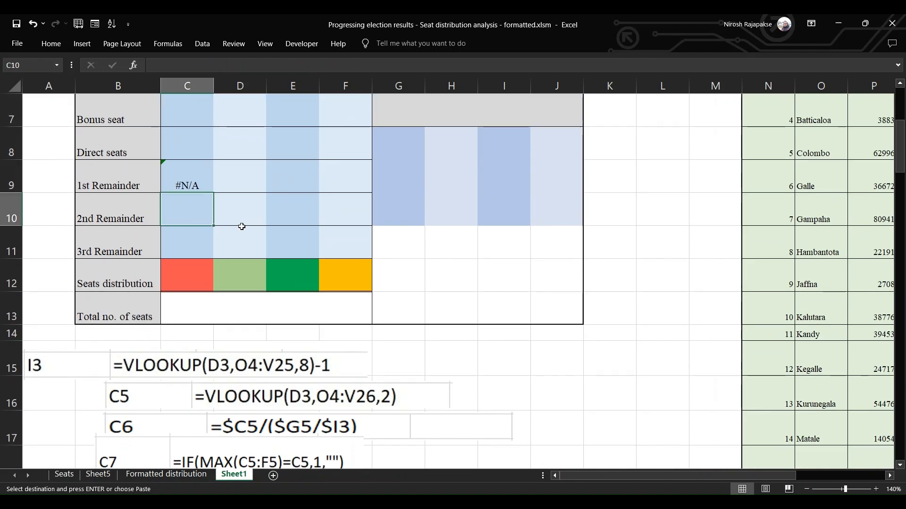
pyautogui.hotkey('ctrl', 'v')
pyautogui.click(155, 65)
pyautogui.press('Return')
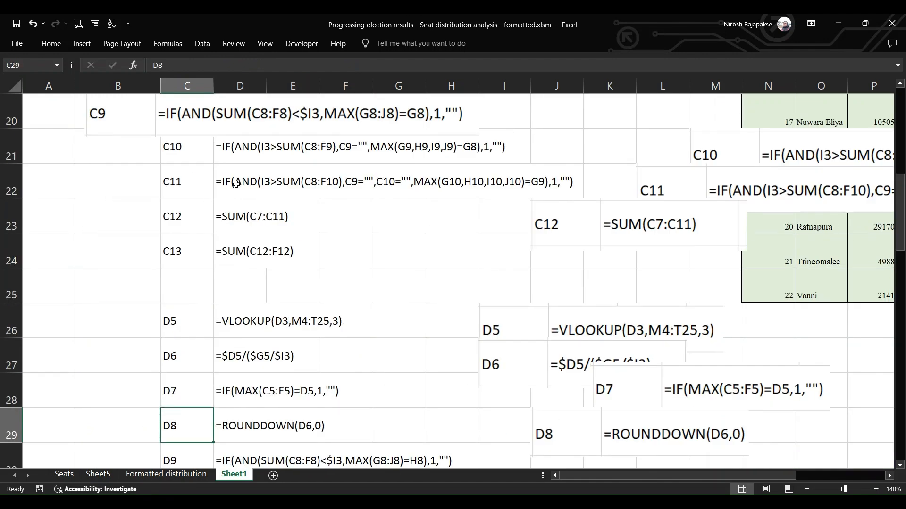
# Copy the C11 formula text from D22 into C11 and turn it into a live formula for the 3rd remainder
pyautogui.click(236, 184)
pyautogui.hotkey('ctrl', 'c')
pyautogui.press('Up')
pyautogui.press('Up')
pyautogui.press('Up')
pyautogui.press('Up')
pyautogui.press('Up')
pyautogui.press('Up')
pyautogui.press('Up')
pyautogui.press('Up')
pyautogui.press('Up')
pyautogui.press('Up')
pyautogui.press('Up')
pyautogui.press('Up')
pyautogui.press('Up')
pyautogui.press('Up')
pyautogui.press('Down')
pyautogui.press('Down')
pyautogui.press('Down')
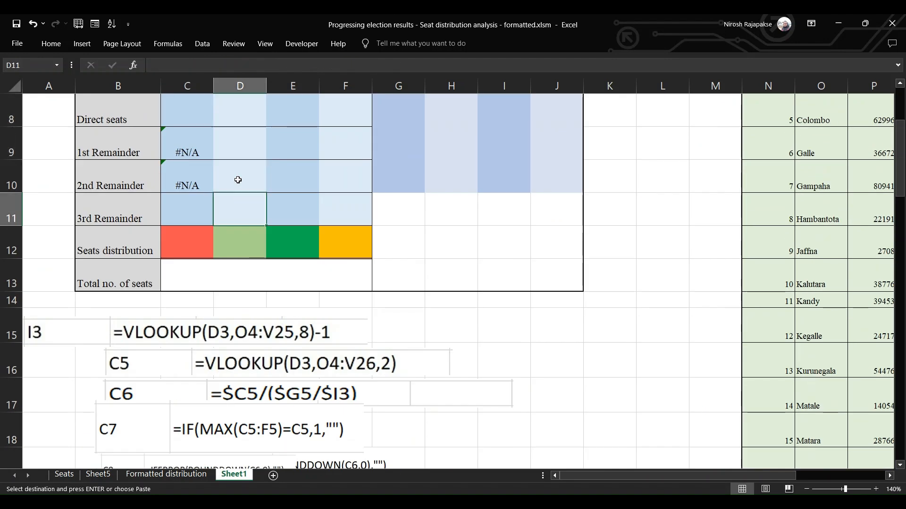
pyautogui.press('Left')
pyautogui.hotkey('ctrl', 'v')
pyautogui.click(157, 66)
pyautogui.press('Return')
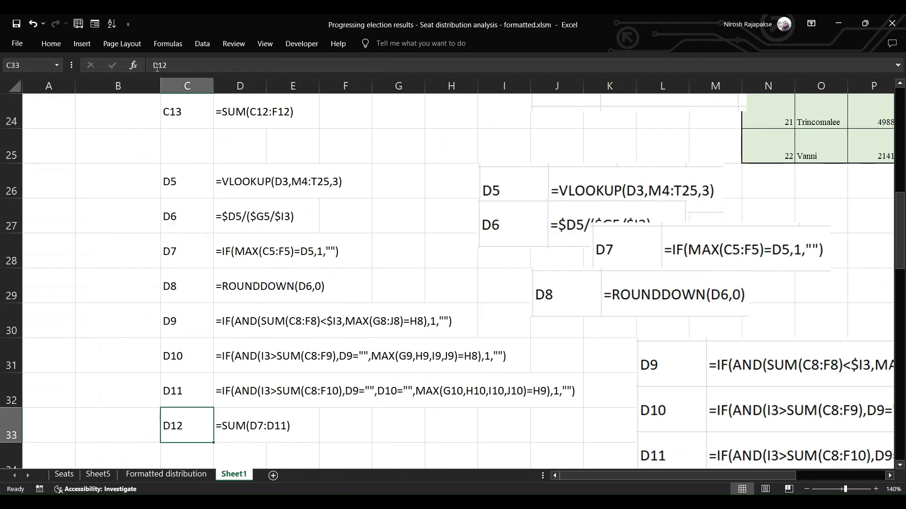
# Copy the =SUM(C7:C11) text from D23 into C12 and turn it into a live formula for the NPP seats distribution
pyautogui.press('Up')
pyautogui.press('Up')
pyautogui.press('Up')
pyautogui.press('Up')
pyautogui.press('Up')
pyautogui.press('Up')
pyautogui.press('Up')
pyautogui.press('Up')
pyautogui.press('Up')
pyautogui.press('Up')
pyautogui.press('Right')
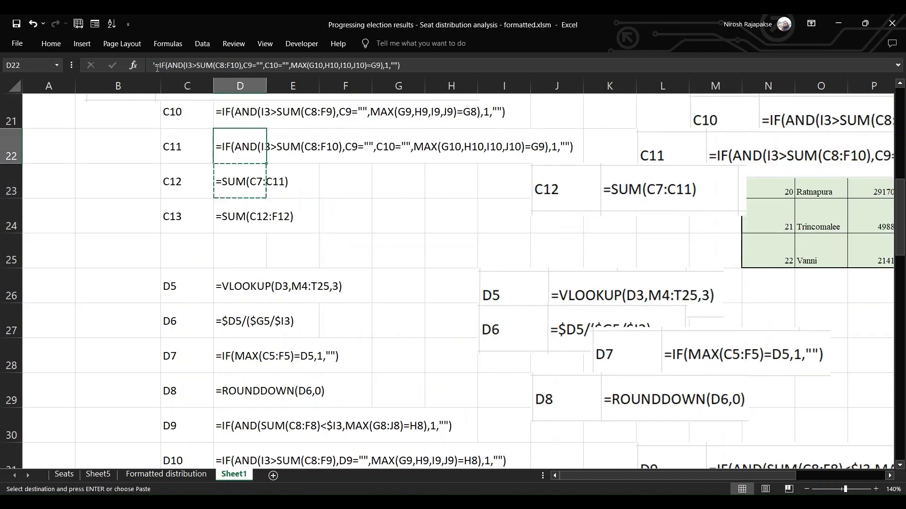
pyautogui.press('Up')
pyautogui.press('Up')
pyautogui.press('Up')
pyautogui.press('Up')
pyautogui.press('Up')
pyautogui.press('Up')
pyautogui.press('Up')
pyautogui.press('Up')
pyautogui.press('Up')
pyautogui.press('Up')
pyautogui.press('Up')
pyautogui.press('Up')
pyautogui.press('Left')
pyautogui.press('Left')
pyautogui.press('Down')
pyautogui.press('Right')
pyautogui.hotkey('ctrl', 'v')
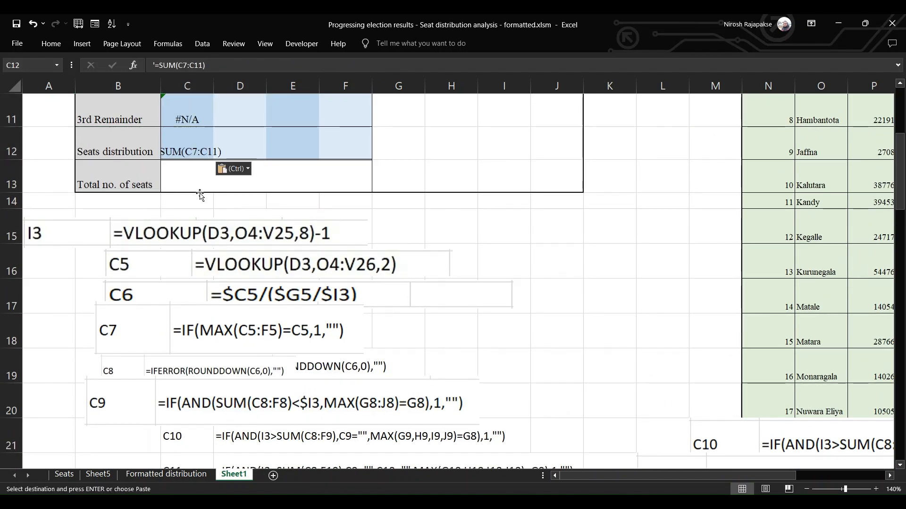
pyautogui.press('Return')
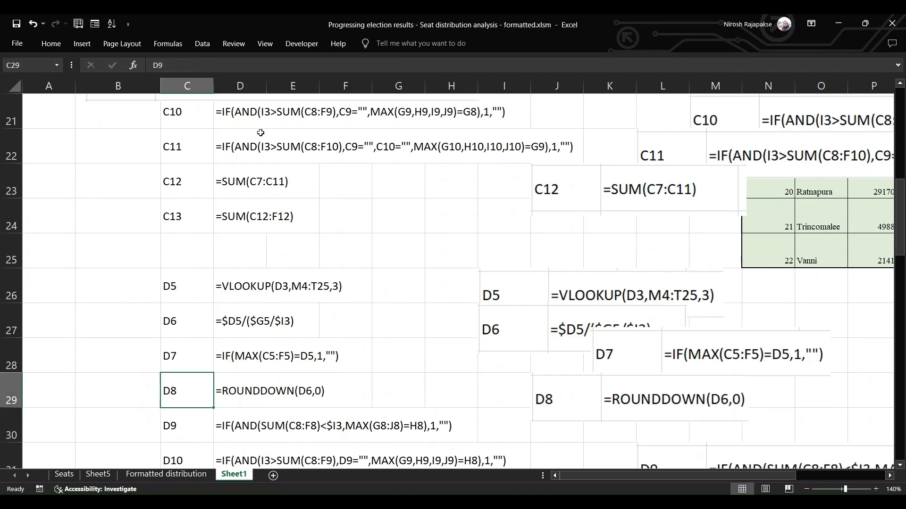
# Try to paste the =SUM(C12:F12) text from D24 into the merged total cell C13, and unmerge C13:F13
pyautogui.press('Up')
pyautogui.press('Up')
pyautogui.press('Up')
pyautogui.press('Up')
pyautogui.press('Up')
pyautogui.press('Right')
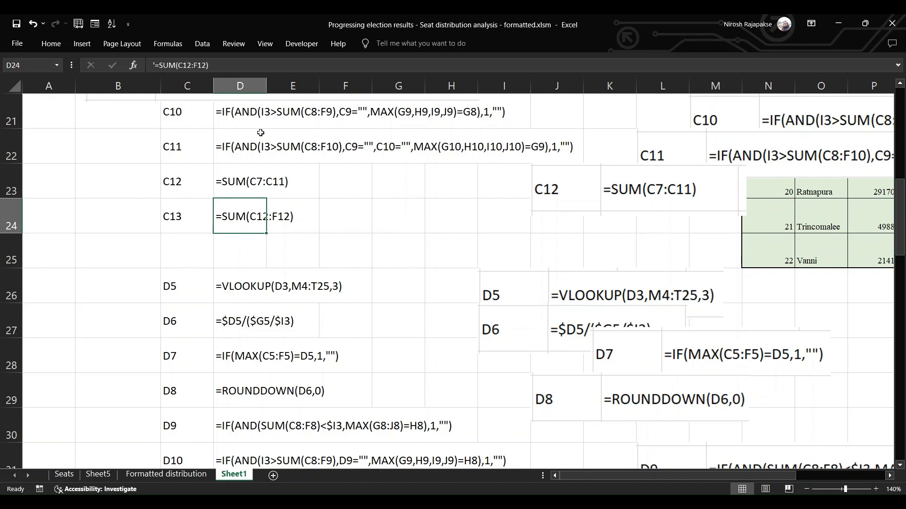
pyautogui.hotkey('ctrl', 'c')
pyautogui.press('Up')
pyautogui.press('Up')
pyautogui.press('Up')
pyautogui.press('Up')
pyautogui.press('Up')
pyautogui.press('Up')
pyautogui.press('Up')
pyautogui.press('Up')
pyautogui.press('Up')
pyautogui.press('Up')
pyautogui.press('Up')
pyautogui.press('Up')
pyautogui.press('Up')
pyautogui.press('Up')
pyautogui.press('Left')
pyautogui.press('Left')
pyautogui.press('Down')
pyautogui.press('Down')
pyautogui.press('Down')
pyautogui.press('Right')
pyautogui.press('Left')
pyautogui.press('Right')
pyautogui.hotkey('shift', 'Right')
pyautogui.hotkey('shift', 'Right')
pyautogui.hotkey('shift', 'Right')
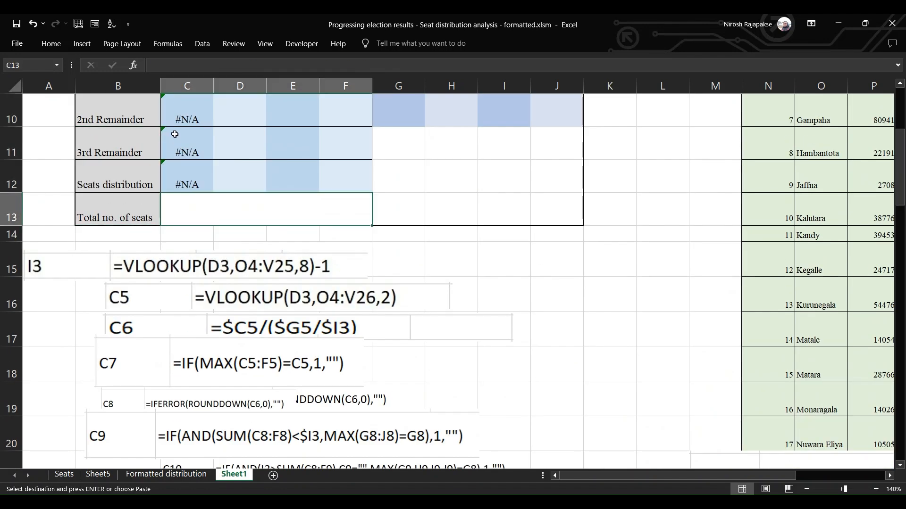
pyautogui.hotkey('ctrl', 'v')
pyautogui.click(459, 293)
pyautogui.press('Return')
pyautogui.click(185, 218)
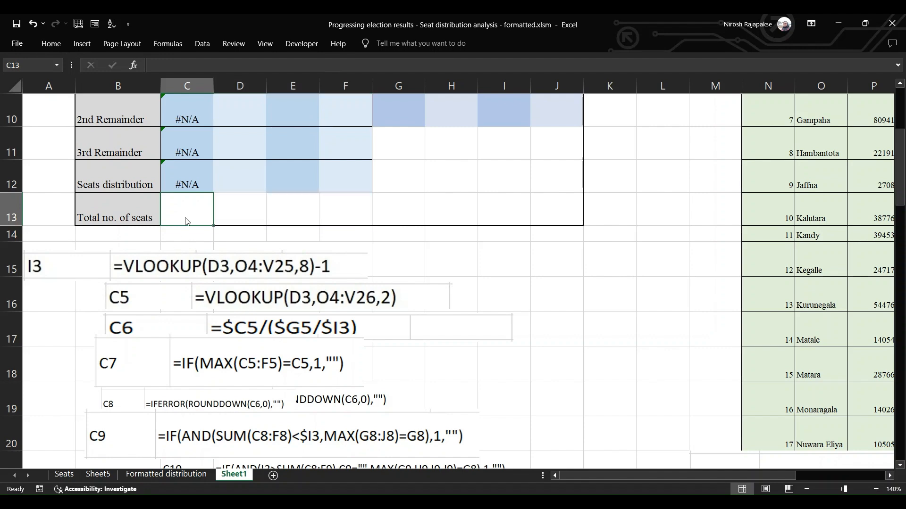
# Copy the =SUM(C12:F12) text from D24 into C13 and turn it into a live formula for the total seats
pyautogui.click(900, 337)
pyautogui.click(243, 224)
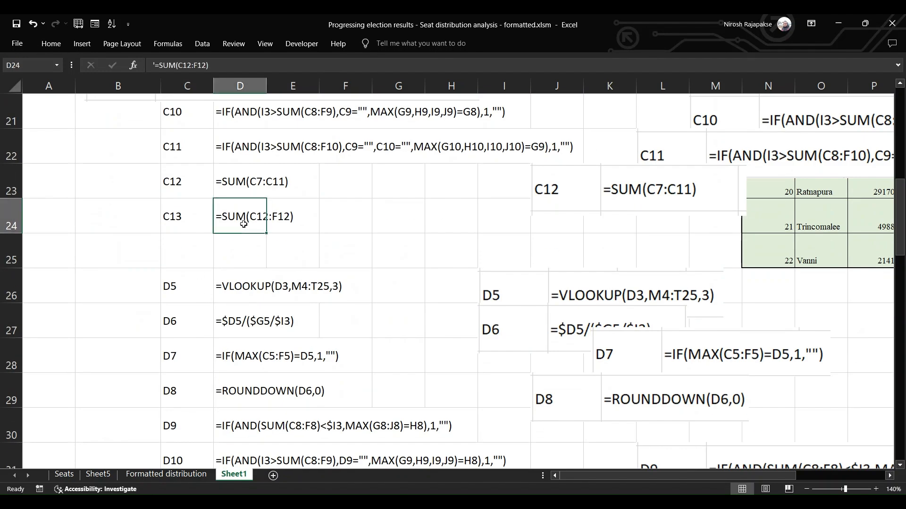
pyautogui.hotkey('ctrl', 'c')
pyautogui.press('Up')
pyautogui.press('Up')
pyautogui.press('Up')
pyautogui.press('Up')
pyautogui.press('Up')
pyautogui.press('Up')
pyautogui.press('Up')
pyautogui.press('Up')
pyautogui.press('Up')
pyautogui.press('Up')
pyautogui.press('Up')
pyautogui.press('Up')
pyautogui.press('Up')
pyautogui.press('Left')
pyautogui.click(185, 178)
pyautogui.hotkey('ctrl', 'v')
pyautogui.press('F2')
pyautogui.press('Return')
# Copy the =VLOOKUP(D3,M4:T25,3) text from D26 into D5 and turn it into a live formula for the SJP votes
pyautogui.press('Up')
pyautogui.press('Up')
pyautogui.press('Up')
pyautogui.press('Up')
pyautogui.press('Up')
pyautogui.press('Up')
pyautogui.press('Up')
pyautogui.press('Up')
pyautogui.press('Up')
pyautogui.press('Up')
pyautogui.press('Up')
pyautogui.press('Up')
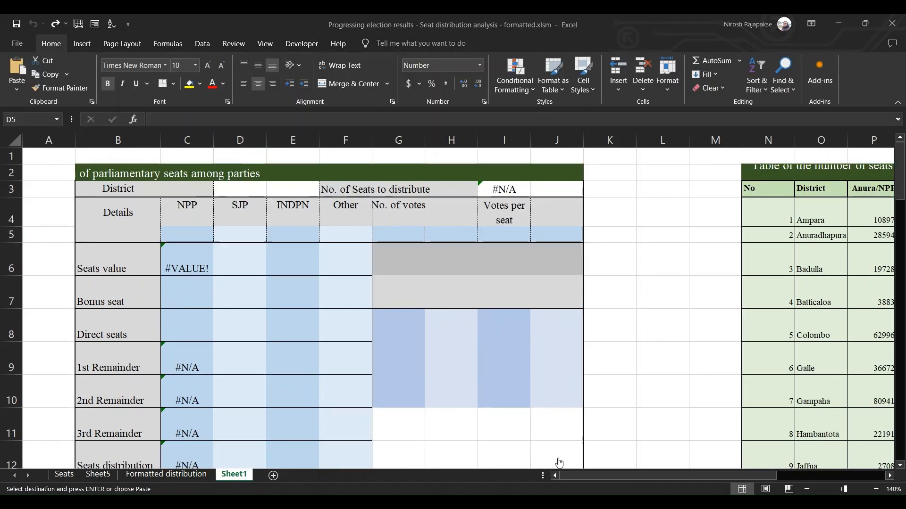
pyautogui.click(901, 466)
pyautogui.click(901, 466)
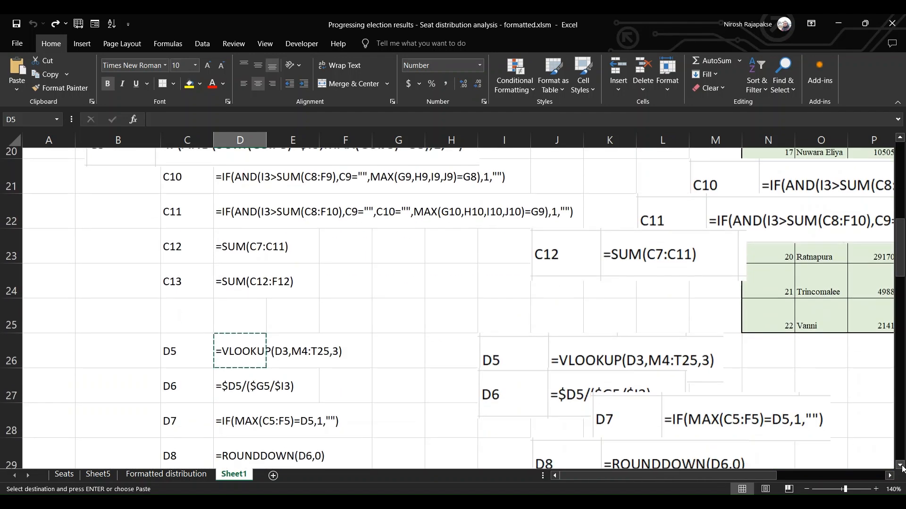
pyautogui.click(241, 300)
pyautogui.press('Up')
pyautogui.press('Up')
pyautogui.press('Up')
pyautogui.press('Up')
pyautogui.press('Up')
pyautogui.press('Up')
pyautogui.press('Up')
pyautogui.press('Up')
pyautogui.press('Up')
pyautogui.press('Up')
pyautogui.press('Up')
pyautogui.press('Up')
pyautogui.press('Up')
pyautogui.press('Up')
pyautogui.press('Up')
pyautogui.press('Up')
pyautogui.press('Up')
pyautogui.press('Up')
pyautogui.press('Up')
pyautogui.press('Up')
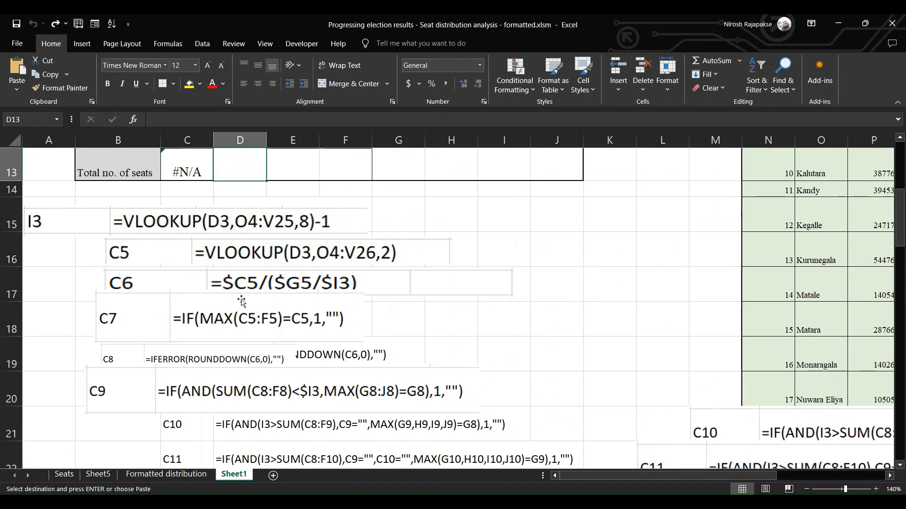
pyautogui.press('Down')
pyautogui.press('Down')
pyautogui.press('Up')
pyautogui.press('Down')
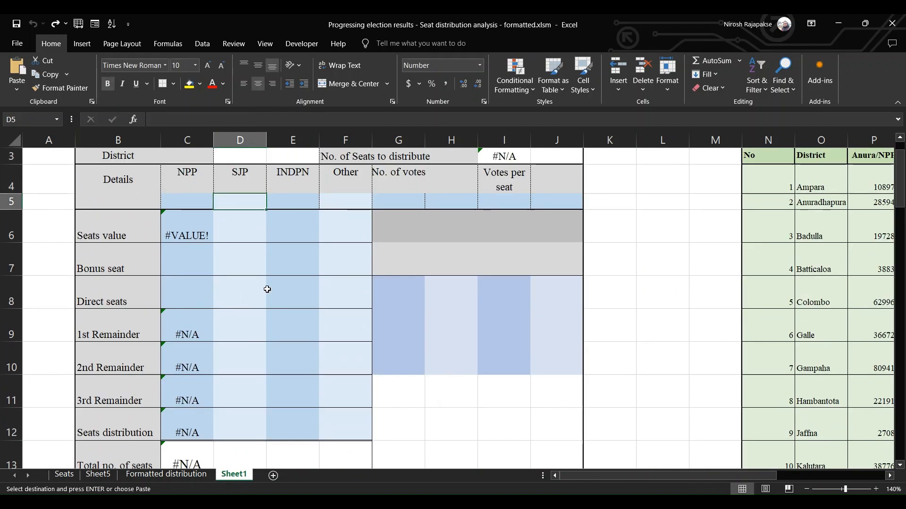
pyautogui.press('F2')
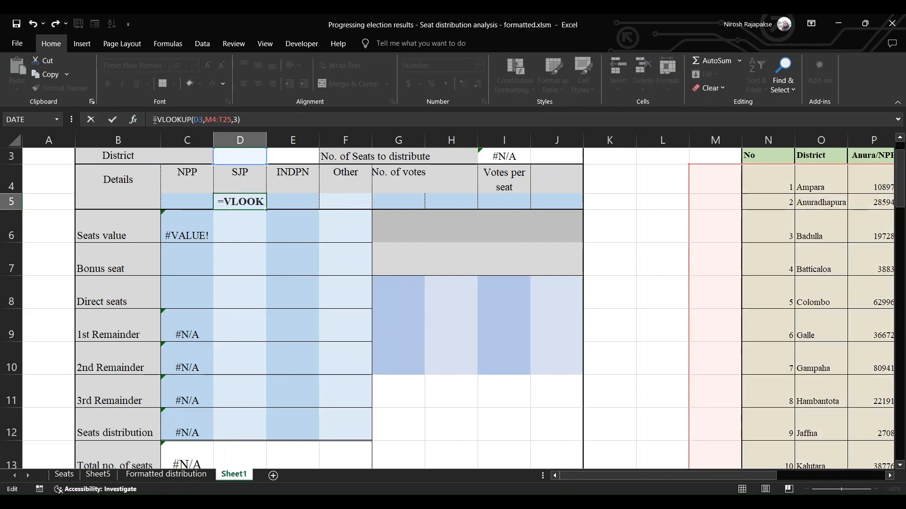
pyautogui.press('Return')
# Copy the D6 to D12 formula texts from D27:D33 and paste them into the SJP column starting at D6
pyautogui.press('Down')
pyautogui.press('Down')
pyautogui.press('Down')
pyautogui.press('Down')
pyautogui.press('Down')
pyautogui.press('Down')
pyautogui.press('Down')
pyautogui.press('Down')
pyautogui.press('Down')
pyautogui.press('Down')
pyautogui.press('Down')
pyautogui.press('Down')
pyautogui.press('Down')
pyautogui.press('Down')
pyautogui.press('Down')
pyautogui.press('Down')
pyautogui.press('Down')
pyautogui.press('Down')
pyautogui.press('Down')
pyautogui.press('Down')
pyautogui.hotkey('shift', 'Down')
pyautogui.hotkey('shift', 'Down')
pyautogui.hotkey('shift', 'Down')
pyautogui.hotkey('shift', 'Down')
pyautogui.hotkey('shift', 'Down')
pyautogui.hotkey('shift', 'Down')
pyautogui.hotkey('shift', 'Down')
pyautogui.hotkey('shift', 'Down')
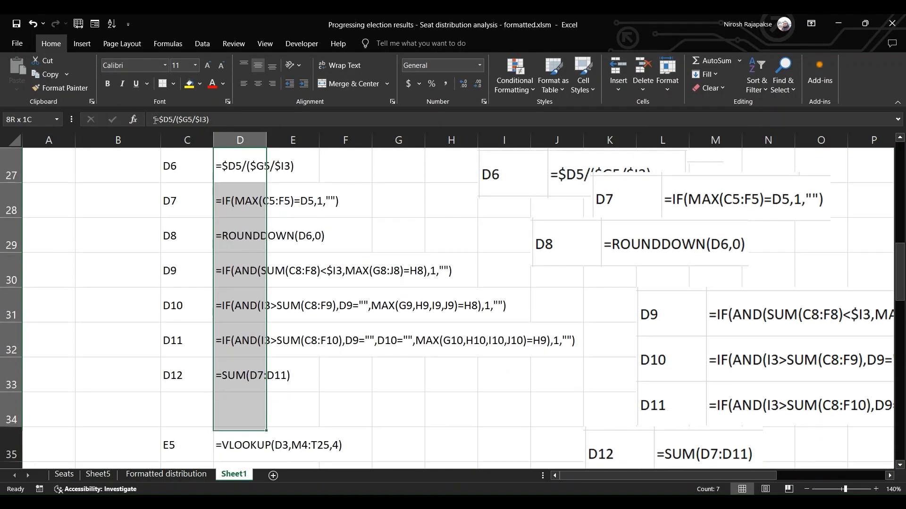
pyautogui.hotkey('shift', 'Up')
pyautogui.hotkey('shift', 'Up')
pyautogui.hotkey('ctrl', 'c')
pyautogui.press('Up')
pyautogui.press('Up')
pyautogui.press('Up')
pyautogui.press('Up')
pyautogui.press('Up')
pyautogui.press('Up')
pyautogui.press('Up')
pyautogui.press('Up')
pyautogui.press('Up')
pyautogui.press('Up')
pyautogui.press('Up')
pyautogui.press('Up')
pyautogui.press('Up')
pyautogui.press('Up')
pyautogui.press('Up')
pyautogui.press('Up')
pyautogui.press('Up')
pyautogui.press('Up')
pyautogui.press('Up')
pyautogui.press('Up')
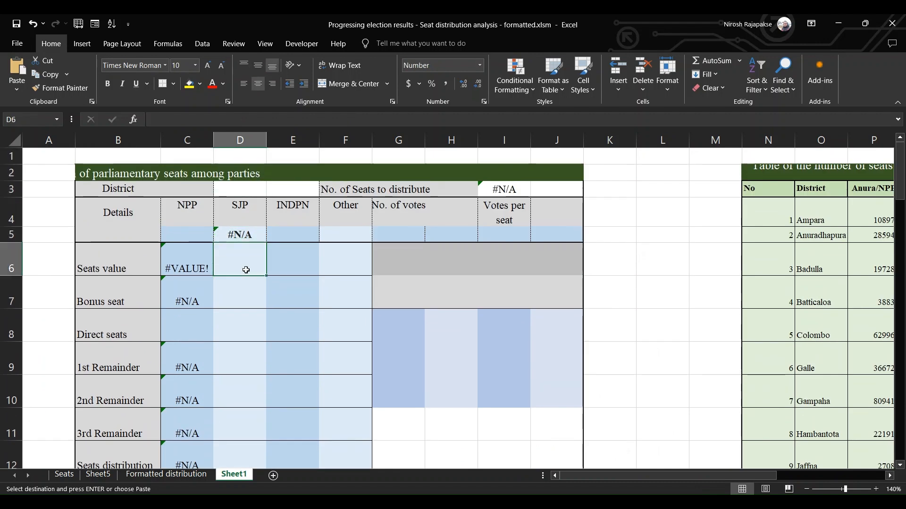
pyautogui.hotkey('ctrl', 'v')
# Turn the pasted texts in D6:D12 into live formulas one cell after another
pyautogui.press('F2')
pyautogui.press('Return')
pyautogui.press('F2')
pyautogui.press('Return')
pyautogui.press('F2')
pyautogui.press('Return')
pyautogui.press('F2')
pyautogui.press('Return')
pyautogui.press('F2')
pyautogui.press('Return')
pyautogui.press('F2')
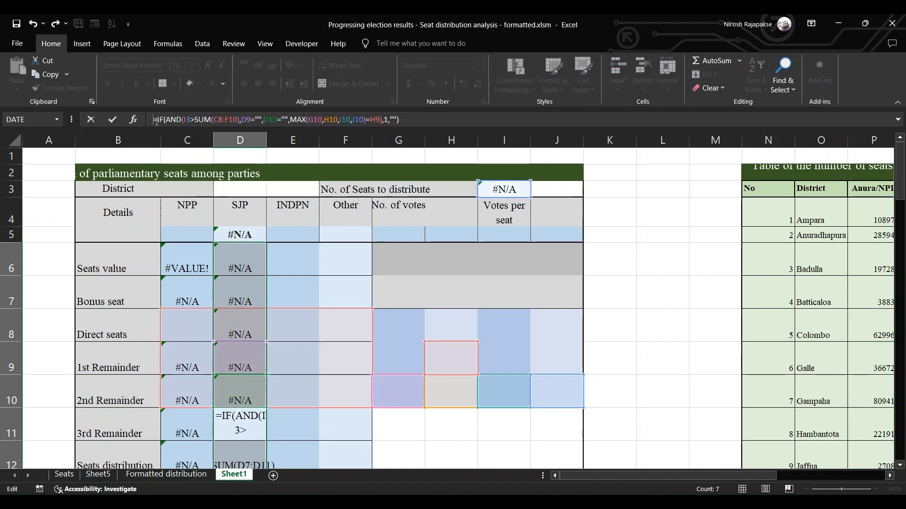
pyautogui.press('Return')
pyautogui.press('F2')
pyautogui.press('Return')
# Copy the E5 to E12 formula texts from D35:D42 and paste them into the INDPN column starting at E5
pyautogui.press('Up')
pyautogui.press('Up')
pyautogui.press('Up')
pyautogui.press('Up')
pyautogui.press('Up')
pyautogui.press('Up')
pyautogui.press('Up')
pyautogui.press('Up')
pyautogui.press('Up')
pyautogui.press('Up')
pyautogui.press('Down')
pyautogui.press('Down')
pyautogui.press('Right')
pyautogui.press('Down')
pyautogui.press('Down')
pyautogui.press('Down')
pyautogui.press('Down')
pyautogui.press('Down')
pyautogui.press('Down')
pyautogui.press('Down')
pyautogui.press('Down')
pyautogui.press('Down')
pyautogui.press('Down')
pyautogui.press('Down')
pyautogui.press('Down')
pyautogui.press('Down')
pyautogui.press('Down')
pyautogui.press('Down')
pyautogui.press('Down')
pyautogui.press('Down')
pyautogui.press('Down')
pyautogui.press('Down')
pyautogui.press('Down')
pyautogui.press('Left')
pyautogui.press('Up')
pyautogui.press('Up')
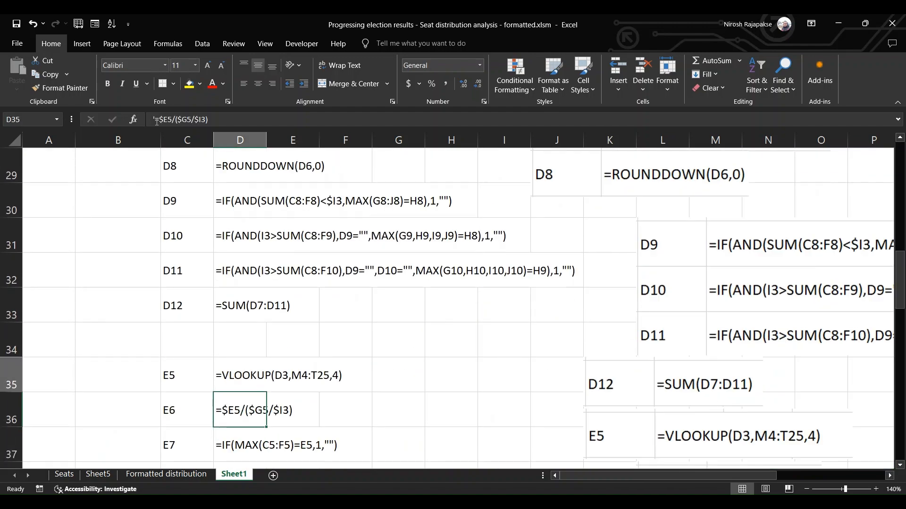
pyautogui.hotkey('shift', 'Down')
pyautogui.hotkey('shift', 'Down')
pyautogui.hotkey('shift', 'Down')
pyautogui.hotkey('shift', 'Down')
pyautogui.hotkey('shift', 'Down')
pyautogui.hotkey('shift', 'Down')
pyautogui.hotkey('shift', 'Down')
pyautogui.hotkey('ctrl', 'c')
pyautogui.press('Up')
pyautogui.press('Up')
pyautogui.press('Up')
pyautogui.press('Up')
pyautogui.press('Up')
pyautogui.press('Up')
pyautogui.press('Up')
pyautogui.press('Up')
pyautogui.press('Up')
pyautogui.press('Up')
pyautogui.press('Up')
pyautogui.press('Up')
pyautogui.press('Up')
pyautogui.press('Up')
pyautogui.press('Up')
pyautogui.press('Up')
pyautogui.press('Up')
pyautogui.press('Up')
pyautogui.press('Up')
pyautogui.press('Up')
pyautogui.press('Up')
pyautogui.press('Up')
pyautogui.press('Right')
pyautogui.press('Down')
pyautogui.press('Down')
pyautogui.press('Down')
pyautogui.hotkey('ctrl', 'v')
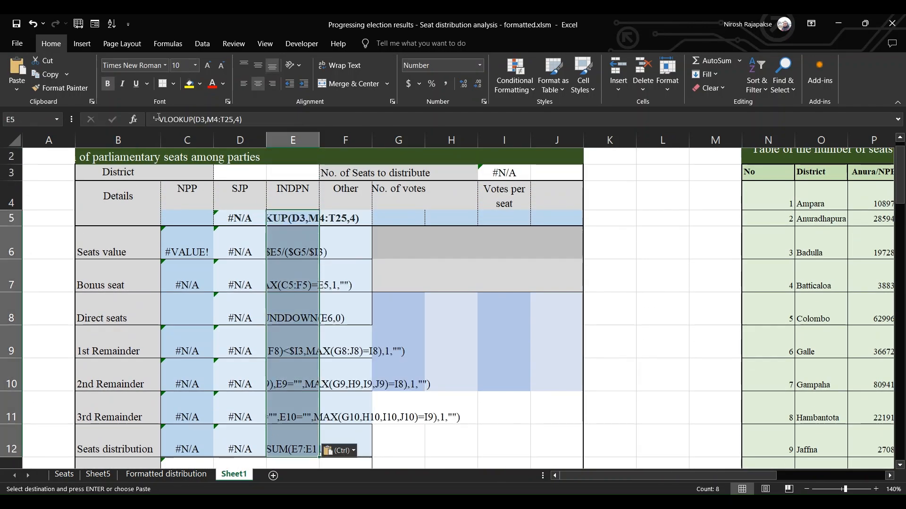
# Turn the pasted texts in E5:E12 into live formulas one cell after another
pyautogui.click(157, 119)
pyautogui.click(399, 219)
pyautogui.click(304, 217)
pyautogui.click(156, 119)
pyautogui.press('BackSpace')
pyautogui.press('Return')
pyautogui.click(156, 118)
pyautogui.press('BackSpace')
pyautogui.press('Return')
pyautogui.click(156, 119)
pyautogui.press('BackSpace')
pyautogui.press('Return')
pyautogui.click(156, 118)
pyautogui.press('BackSpace')
pyautogui.press('Return')
pyautogui.click(156, 119)
pyautogui.press('BackSpace')
pyautogui.press('Return')
pyautogui.click(157, 119)
pyautogui.press('BackSpace')
pyautogui.press('Return')
pyautogui.click(157, 118)
pyautogui.press('BackSpace')
pyautogui.press('Return')
pyautogui.click(157, 119)
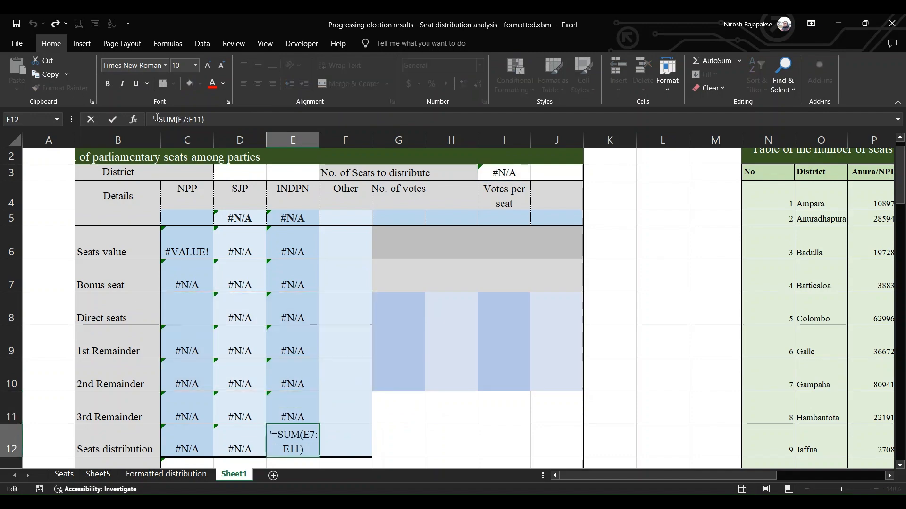
pyautogui.press('BackSpace')
pyautogui.press('Return')
# Copy the F5 to F12 formula texts from D44:D51 and paste them into the Other column starting at F5
pyautogui.press('Down')
pyautogui.press('Down')
pyautogui.press('Down')
pyautogui.press('Down')
pyautogui.press('Down')
pyautogui.press('Down')
pyautogui.press('Down')
pyautogui.press('Down')
pyautogui.press('Down')
pyautogui.press('Down')
pyautogui.press('Down')
pyautogui.press('Down')
pyautogui.press('Down')
pyautogui.press('Down')
pyautogui.press('Down')
pyautogui.press('Down')
pyautogui.press('Down')
pyautogui.press('Down')
pyautogui.press('Down')
pyautogui.press('Down')
pyautogui.press('Left')
pyautogui.press('Up')
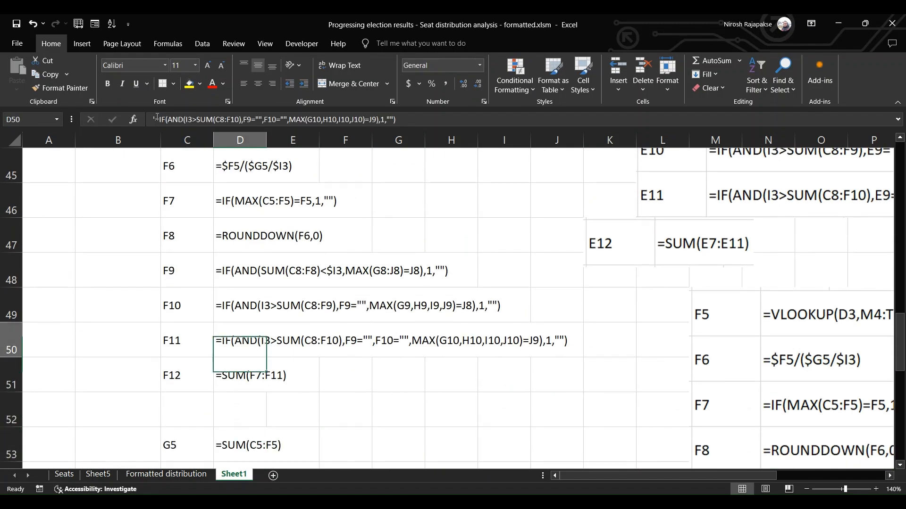
pyautogui.press('Up')
pyautogui.press('Up')
pyautogui.press('Up')
pyautogui.press('Up')
pyautogui.press('Up')
pyautogui.press('Up')
pyautogui.press('Up')
pyautogui.press('Up')
pyautogui.hotkey('shift', 'Down')
pyautogui.hotkey('shift', 'Down')
pyautogui.hotkey('shift', 'Down')
pyautogui.hotkey('shift', 'Down')
pyautogui.hotkey('shift', 'Down')
pyautogui.hotkey('shift', 'Down')
pyautogui.hotkey('shift', 'Down')
pyautogui.hotkey('shift', 'Down')
pyautogui.hotkey('shift', 'Down')
pyautogui.hotkey('shift', 'Down')
pyautogui.hotkey('shift', 'Up')
pyautogui.hotkey('shift', 'Up')
pyautogui.hotkey('shift', 'Up')
pyautogui.hotkey('ctrl', 'c')
pyautogui.press('Up')
pyautogui.press('Up')
pyautogui.press('Up')
pyautogui.press('Up')
pyautogui.press('Up')
pyautogui.press('Up')
pyautogui.press('Up')
pyautogui.press('Up')
pyautogui.press('Up')
pyautogui.press('Up')
pyautogui.press('Up')
pyautogui.press('Up')
pyautogui.press('Up')
pyautogui.press('Up')
pyautogui.press('Up')
pyautogui.press('Up')
pyautogui.press('Up')
pyautogui.press('Up')
pyautogui.press('Up')
pyautogui.press('Up')
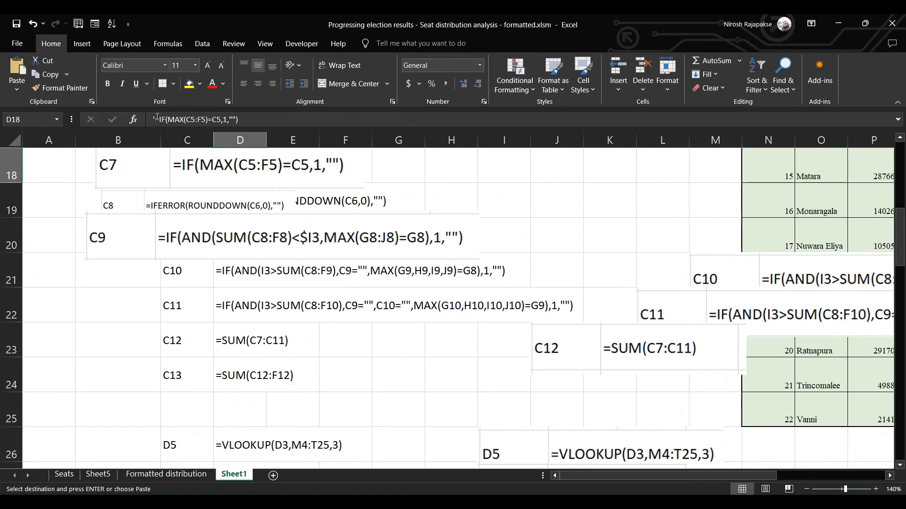
pyautogui.press('Right')
pyautogui.press('Right')
pyautogui.press('Down')
pyautogui.press('Down')
pyautogui.press('Down')
pyautogui.hotkey('ctrl', 'v')
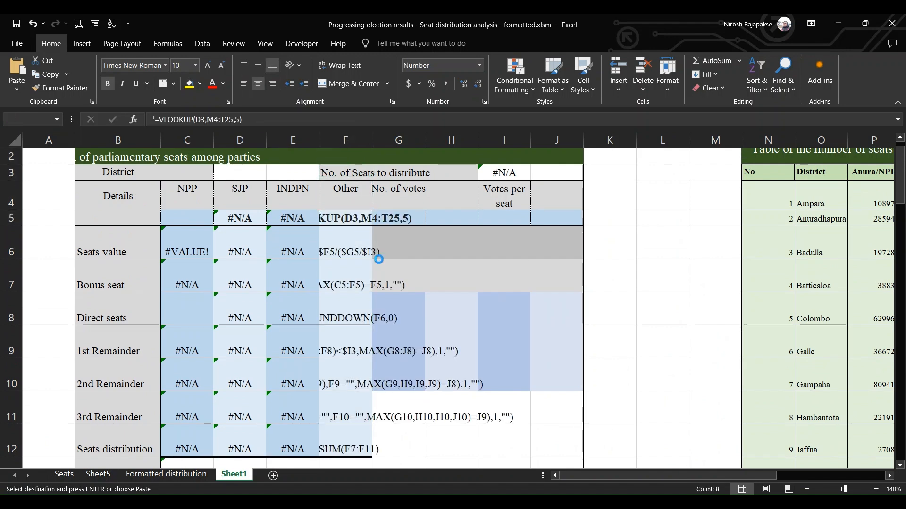
# Turn the pasted texts in F5:F12 into live formulas one cell after another
pyautogui.click(157, 118)
pyautogui.press('BackSpace')
pyautogui.press('Return')
pyautogui.click(156, 118)
pyautogui.press('BackSpace')
pyautogui.press('Return')
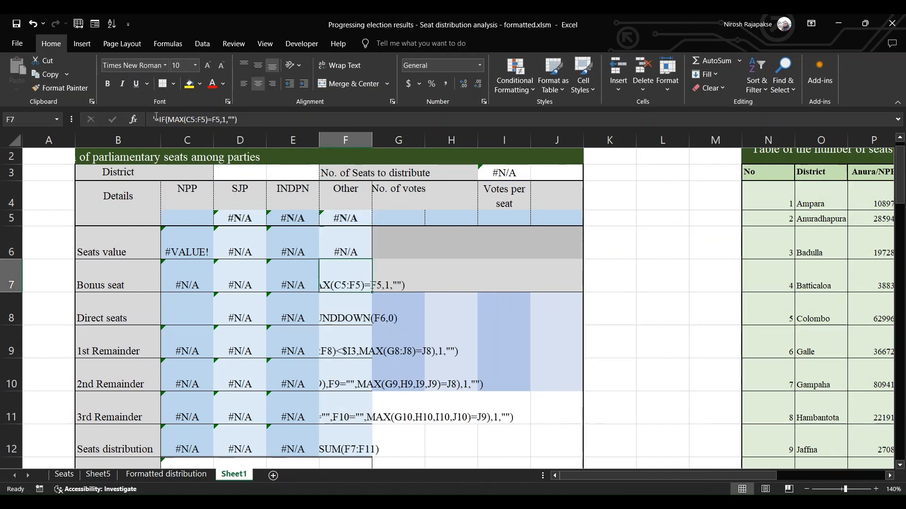
pyautogui.click(156, 118)
pyautogui.press('BackSpace')
pyautogui.press('Return')
pyautogui.click(156, 118)
pyautogui.press('BackSpace')
pyautogui.press('Return')
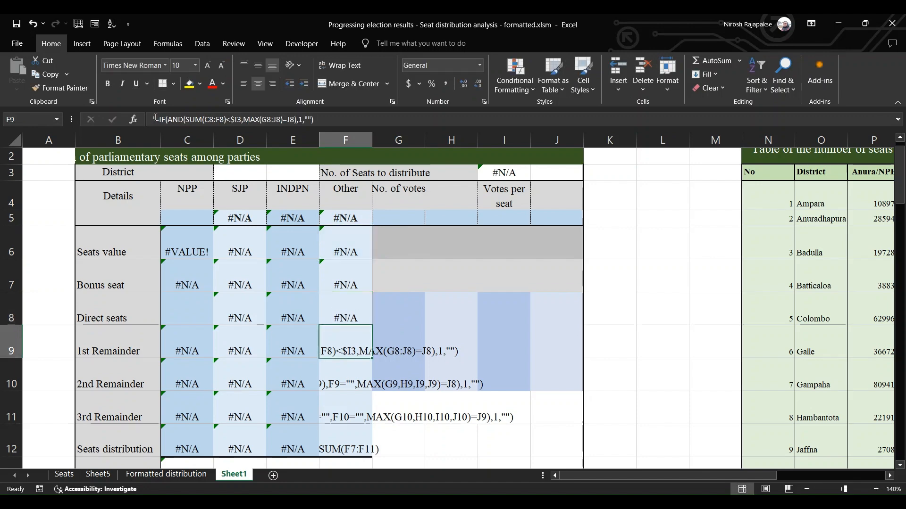
pyautogui.click(156, 118)
pyautogui.press('BackSpace')
pyautogui.press('Return')
pyautogui.click(156, 118)
pyautogui.press('BackSpace')
pyautogui.press('Return')
pyautogui.click(156, 118)
pyautogui.press('BackSpace')
pyautogui.press('Return')
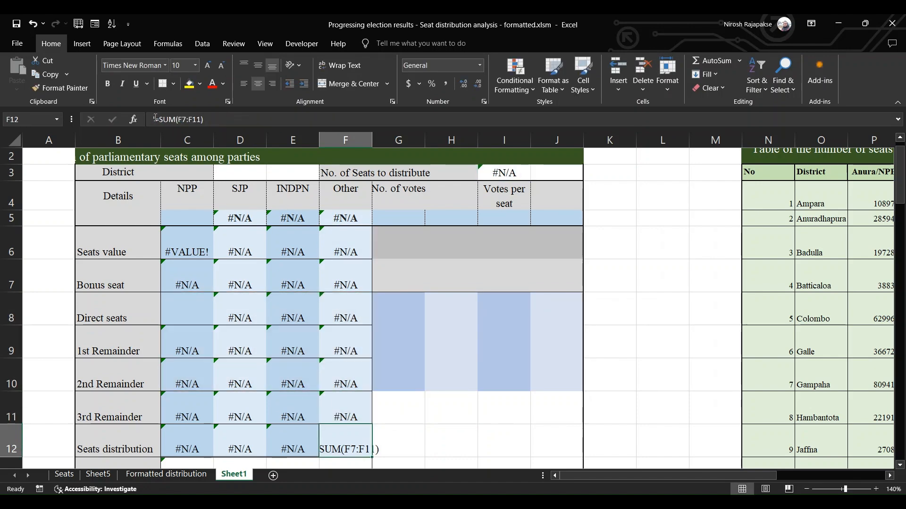
pyautogui.click(157, 118)
pyautogui.press('BackSpace')
pyautogui.press('Return')
# Copy the =SUM(C5:F5) text from D53 into G5 and turn it into a live formula for the total number of votes
pyautogui.press('Down')
pyautogui.press('Down')
pyautogui.press('Down')
pyautogui.press('Down')
pyautogui.press('Down')
pyautogui.press('Down')
pyautogui.press('Down')
pyautogui.press('Down')
pyautogui.press('Down')
pyautogui.press('Down')
pyautogui.press('Down')
pyautogui.press('Down')
pyautogui.press('Down')
pyautogui.press('Down')
pyautogui.press('Down')
pyautogui.press('Down')
pyautogui.press('Down')
pyautogui.press('Down')
pyautogui.press('Down')
pyautogui.press('Down')
pyautogui.press('Down')
pyautogui.press('Down')
pyautogui.press('Down')
pyautogui.press('Down')
pyautogui.press('Down')
pyautogui.press('Down')
pyautogui.press('Down')
pyautogui.press('Down')
pyautogui.press('Down')
pyautogui.press('Down')
pyautogui.press('Down')
pyautogui.press('Down')
pyautogui.press('Down')
pyautogui.press('Down')
pyautogui.press('Down')
pyautogui.press('Down')
pyautogui.press('Down')
pyautogui.press('Down')
pyautogui.press('Down')
pyautogui.press('Down')
pyautogui.press('Up')
pyautogui.press('Left')
pyautogui.press('Left')
pyautogui.press('Up')
pyautogui.press('Up')
pyautogui.press('Up')
pyautogui.hotkey('ctrl', 'c')
pyautogui.press('Up')
pyautogui.press('Up')
pyautogui.press('Up')
pyautogui.press('Up')
pyautogui.press('Up')
pyautogui.press('Up')
pyautogui.press('Up')
pyautogui.press('Up')
pyautogui.press('Up')
pyautogui.press('Up')
pyautogui.press('Up')
pyautogui.press('Up')
pyautogui.press('Up')
pyautogui.press('Up')
pyautogui.press('Up')
pyautogui.press('Up')
pyautogui.press('Up')
pyautogui.press('Up')
pyautogui.press('Up')
pyautogui.press('Up')
pyautogui.press('Up')
pyautogui.press('Up')
pyautogui.press('Up')
pyautogui.press('Up')
pyautogui.press('Up')
pyautogui.press('Up')
pyautogui.press('Up')
pyautogui.press('Up')
pyautogui.press('Up')
pyautogui.press('Up')
pyautogui.press('Up')
pyautogui.press('Up')
pyautogui.press('Up')
pyautogui.press('Right')
pyautogui.press('Right')
pyautogui.press('Right')
pyautogui.press('Down')
pyautogui.press('Down')
pyautogui.press('Down')
pyautogui.press('Down')
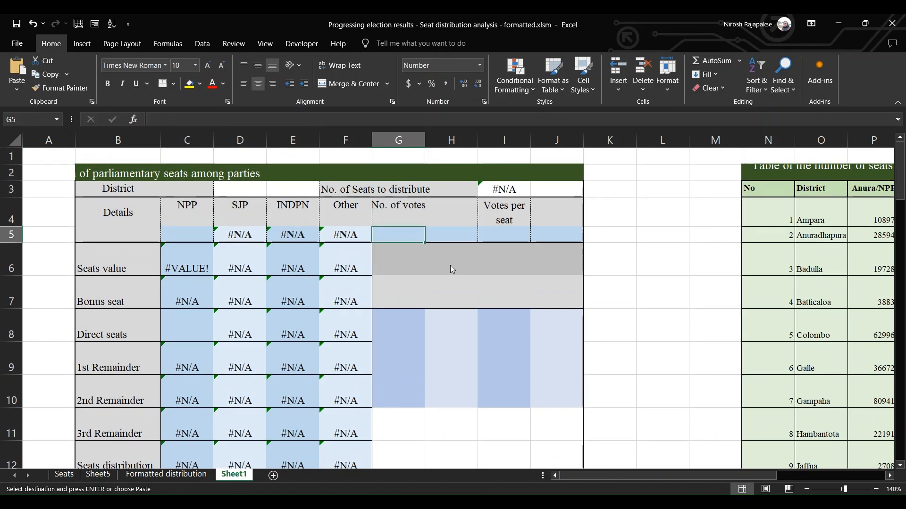
pyautogui.click(156, 124)
pyautogui.press('BackSpace')
pyautogui.press('Return')
# Copy the G8 to G10 formula texts from the formula list and paste them into the table starting at G8
pyautogui.press('Down')
pyautogui.press('Down')
pyautogui.press('Down')
pyautogui.press('Down')
pyautogui.press('Down')
pyautogui.press('Down')
pyautogui.press('Down')
pyautogui.press('Down')
pyautogui.press('Down')
pyautogui.press('Down')
pyautogui.press('Down')
pyautogui.press('Down')
pyautogui.press('Down')
pyautogui.press('Down')
pyautogui.press('Down')
pyautogui.press('Down')
pyautogui.press('Down')
pyautogui.press('Down')
pyautogui.press('Down')
pyautogui.press('Down')
pyautogui.press('Left')
pyautogui.press('Left')
pyautogui.press('Left')
pyautogui.press('Up')
pyautogui.press('Up')
pyautogui.press('Up')
pyautogui.press('Up')
pyautogui.hotkey('shift', 'Down')
pyautogui.hotkey('shift', 'Down')
pyautogui.hotkey('ctrl', 'c')
pyautogui.press('Up')
pyautogui.press('Up')
pyautogui.press('Up')
pyautogui.press('Up')
pyautogui.press('Up')
pyautogui.press('Up')
pyautogui.press('Up')
pyautogui.press('Up')
pyautogui.press('Up')
pyautogui.press('Up')
pyautogui.press('Up')
pyautogui.press('Up')
pyautogui.press('Up')
pyautogui.press('Up')
pyautogui.press('Up')
pyautogui.press('Up')
pyautogui.press('Up')
pyautogui.press('Up')
pyautogui.press('Up')
pyautogui.press('Up')
pyautogui.press('Right')
pyautogui.press('Right')
pyautogui.press('Down')
pyautogui.press('Down')
pyautogui.press('Down')
pyautogui.press('Down')
pyautogui.press('Right')
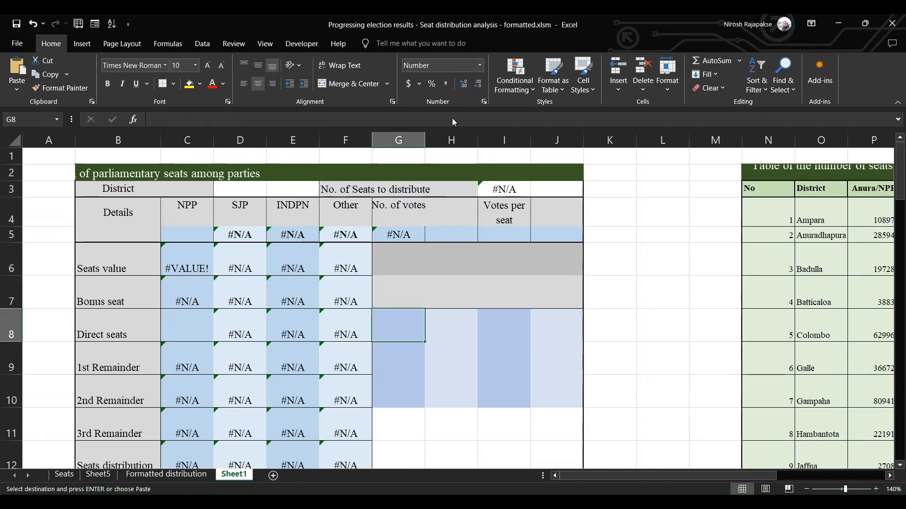
pyautogui.hotkey('ctrl', 'v')
# Turn the pasted texts in G8:G10 into live formulas one cell after another
pyautogui.click(157, 122)
pyautogui.press('BackSpace')
pyautogui.press('Return')
pyautogui.doubleClick(395, 367)
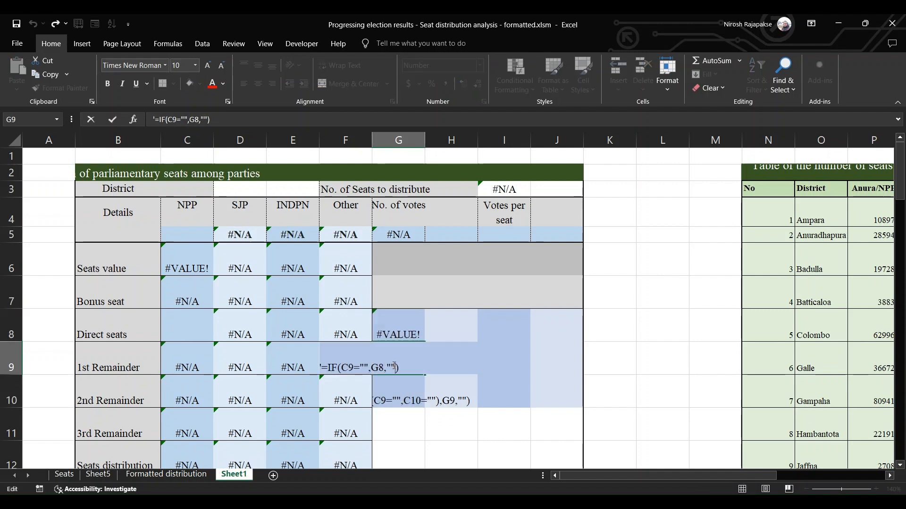
pyautogui.click(156, 119)
pyautogui.press('BackSpace')
pyautogui.press('Return')
pyautogui.click(157, 119)
pyautogui.press('BackSpace')
pyautogui.press('Return')
# Copy the H8 to H10 formula texts from D58:D60 and paste them into the table starting at H8
pyautogui.press('Down')
pyautogui.press('Down')
pyautogui.press('Down')
pyautogui.press('Down')
pyautogui.press('Down')
pyautogui.press('Down')
pyautogui.press('Down')
pyautogui.press('Down')
pyautogui.press('Down')
pyautogui.press('Down')
pyautogui.press('Down')
pyautogui.press('Down')
pyautogui.press('Down')
pyautogui.press('Down')
pyautogui.press('Down')
pyautogui.press('Down')
pyautogui.press('Down')
pyautogui.press('Down')
pyautogui.press('Down')
pyautogui.press('Down')
pyautogui.press('Left')
pyautogui.press('Left')
pyautogui.press('Left')
pyautogui.press('Left')
pyautogui.press('Up')
pyautogui.press('Up')
pyautogui.press('Up')
pyautogui.press('Up')
pyautogui.press('Up')
pyautogui.press('Up')
pyautogui.press('Right')
pyautogui.hotkey('shift', 'Down')
pyautogui.hotkey('shift', 'Down')
pyautogui.hotkey('ctrl', 'c')
pyautogui.press('Up')
pyautogui.press('Up')
pyautogui.press('Up')
pyautogui.press('Up')
pyautogui.press('Up')
pyautogui.press('Up')
pyautogui.press('Up')
pyautogui.press('Up')
pyautogui.press('Up')
pyautogui.press('Up')
pyautogui.press('Up')
pyautogui.press('Up')
pyautogui.press('Up')
pyautogui.press('Up')
pyautogui.press('Up')
pyautogui.press('Up')
pyautogui.press('Up')
pyautogui.press('Up')
pyautogui.press('Up')
pyautogui.press('Up')
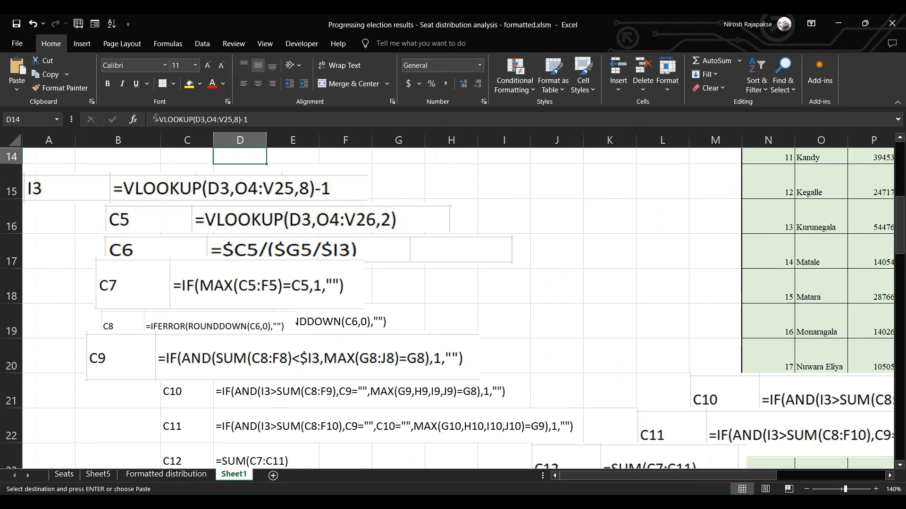
pyautogui.press('Right')
pyautogui.press('Right')
pyautogui.press('Right')
pyautogui.press('Right')
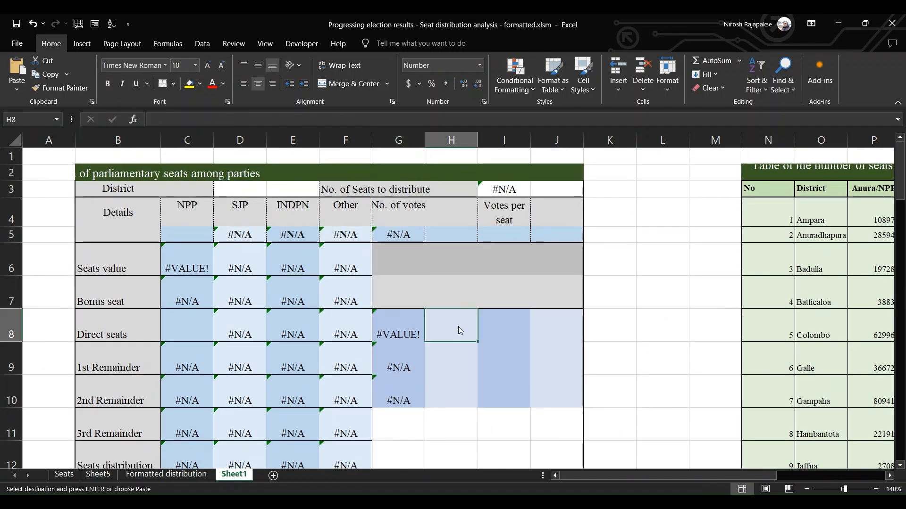
pyautogui.hotkey('ctrl', 'v')
# Turn the pasted texts in H8:H10 into live formulas one cell after another
pyautogui.click(156, 120)
pyautogui.press('BackSpace')
pyautogui.press('Return')
pyautogui.click(492, 331)
pyautogui.click(439, 366)
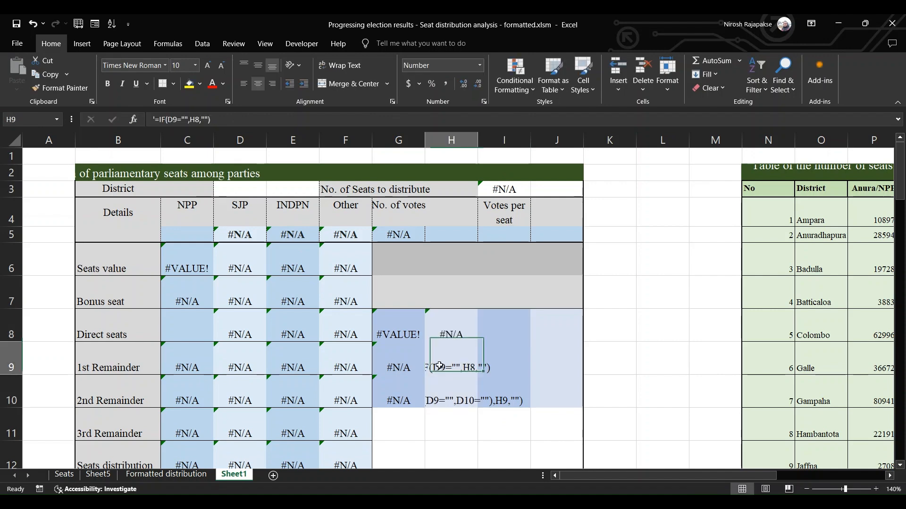
pyautogui.click(156, 119)
pyautogui.press('BackSpace')
pyautogui.press('Return')
pyautogui.click(156, 119)
pyautogui.press('BackSpace')
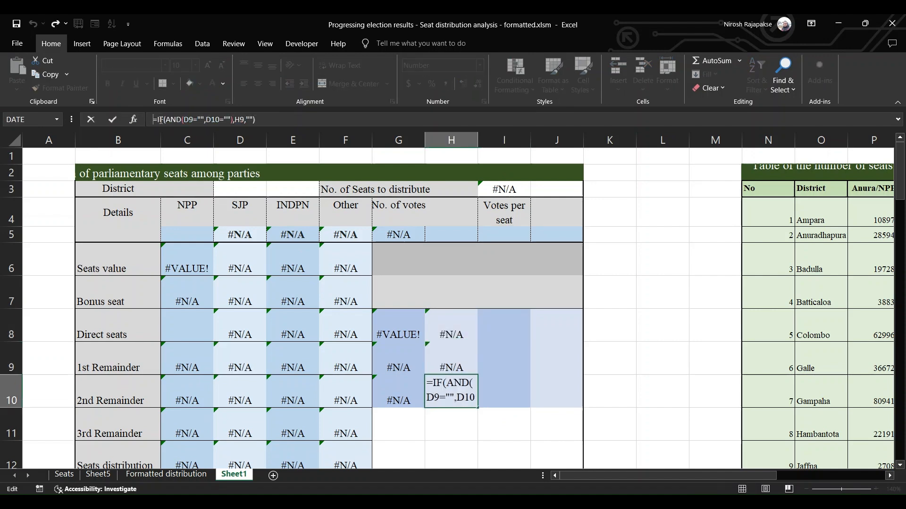
pyautogui.press('Return')
# Copy the =G5/I3 text from D62 into I5 and turn it into a live formula for the votes per seat
pyautogui.press('Down')
pyautogui.press('Down')
pyautogui.press('Down')
pyautogui.press('Down')
pyautogui.press('Down')
pyautogui.press('Down')
pyautogui.press('Down')
pyautogui.press('Down')
pyautogui.press('Down')
pyautogui.press('Down')
pyautogui.press('Down')
pyautogui.press('Down')
pyautogui.press('Down')
pyautogui.press('Down')
pyautogui.press('Down')
pyautogui.press('Down')
pyautogui.press('Down')
pyautogui.press('Down')
pyautogui.press('Down')
pyautogui.press('Down')
pyautogui.press('Left')
pyautogui.press('Left')
pyautogui.press('Left')
pyautogui.press('Left')
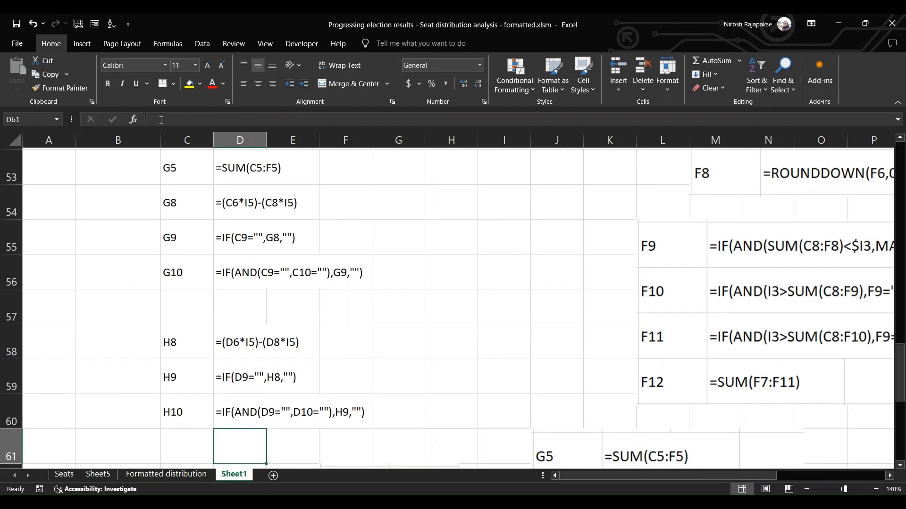
pyautogui.press('Down')
pyautogui.press('Down')
pyautogui.press('Down')
pyautogui.press('Down')
pyautogui.press('Down')
pyautogui.press('Up')
pyautogui.press('Up')
pyautogui.press('Up')
pyautogui.press('Up')
pyautogui.hotkey('ctrl', 'c')
pyautogui.press('Up')
pyautogui.press('Up')
pyautogui.press('Up')
pyautogui.press('Up')
pyautogui.press('Up')
pyautogui.press('Up')
pyautogui.press('Up')
pyautogui.press('Up')
pyautogui.press('Up')
pyautogui.press('Up')
pyautogui.press('Up')
pyautogui.press('Up')
pyautogui.press('Up')
pyautogui.press('Up')
pyautogui.press('Up')
pyautogui.press('Up')
pyautogui.press('Up')
pyautogui.press('Up')
pyautogui.press('Up')
pyautogui.press('Up')
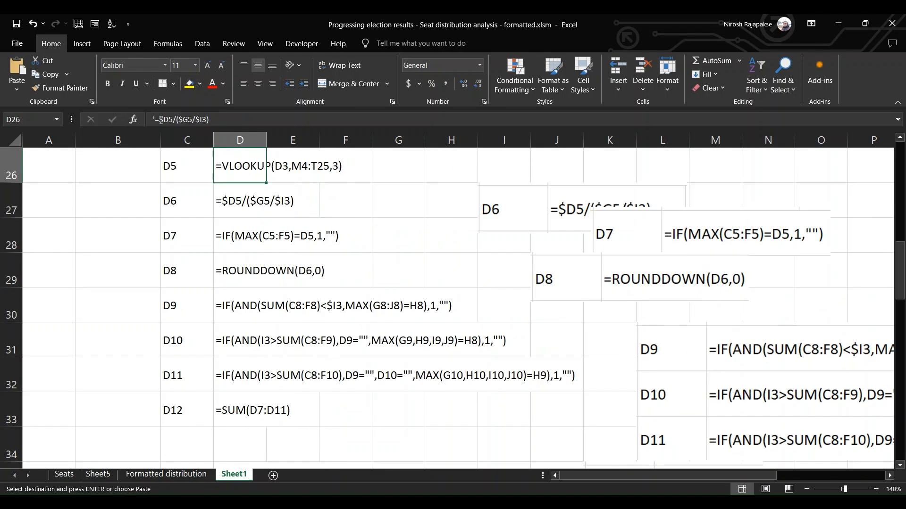
pyautogui.press('Right')
pyautogui.press('Right')
pyautogui.press('Right')
pyautogui.press('Right')
pyautogui.press('Right')
pyautogui.press('Down')
pyautogui.press('Down')
pyautogui.press('Down')
pyautogui.press('Down')
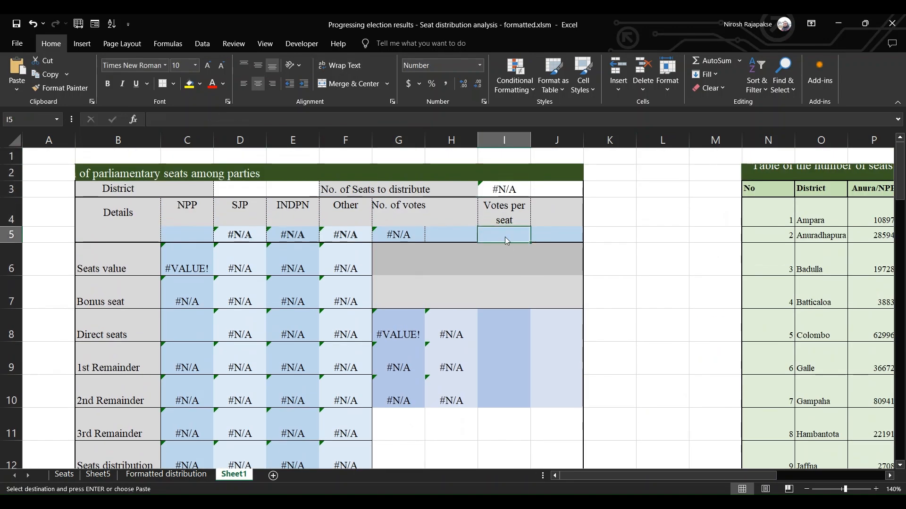
pyautogui.press('F2')
pyautogui.press('Home')
pyautogui.press('Delete')
pyautogui.press('Return')
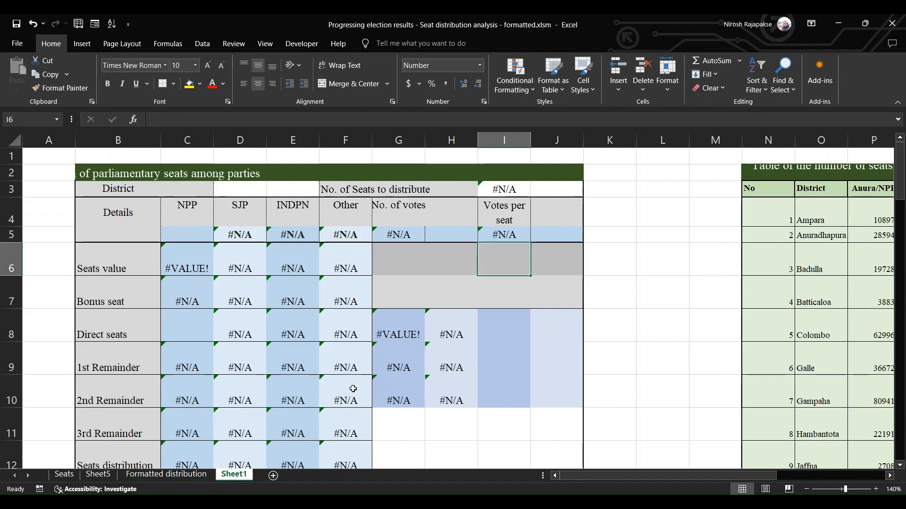
# Copy the I8 to I10 formula texts from D64:D66 and paste them into the table starting at I8
pyautogui.press('Down')
pyautogui.press('Down')
pyautogui.press('Down')
pyautogui.press('Down')
pyautogui.press('Down')
pyautogui.press('Down')
pyautogui.press('Down')
pyautogui.press('Down')
pyautogui.press('Down')
pyautogui.press('Down')
pyautogui.press('Down')
pyautogui.press('Down')
pyautogui.press('Down')
pyautogui.press('Down')
pyautogui.press('Down')
pyautogui.press('Down')
pyautogui.press('Down')
pyautogui.press('Down')
pyautogui.press('Down')
pyautogui.press('Down')
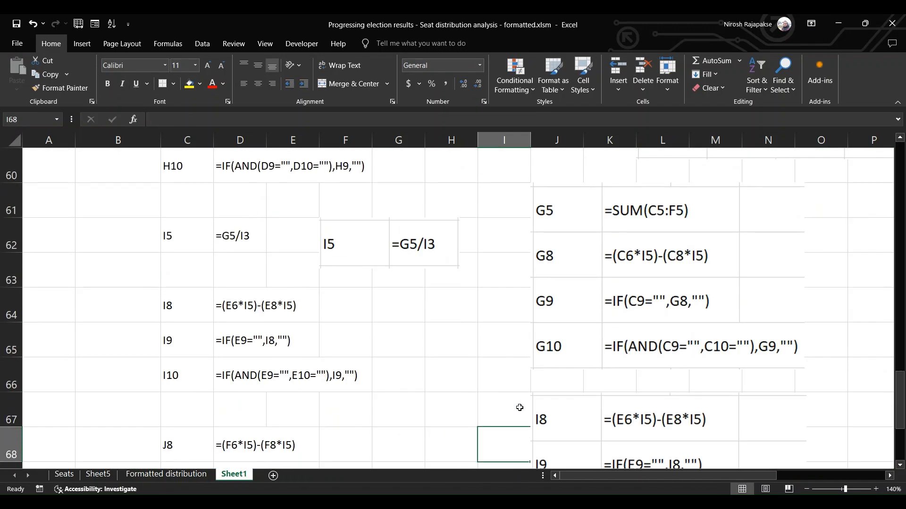
pyautogui.press('Left')
pyautogui.press('Left')
pyautogui.press('Left')
pyautogui.press('Left')
pyautogui.press('Left')
pyautogui.press('Up')
pyautogui.press('Up')
pyautogui.press('Up')
pyautogui.hotkey('shift', 'Down')
pyautogui.hotkey('shift', 'Down')
pyautogui.hotkey('ctrl', 'c')
pyautogui.press('Up')
pyautogui.press('Up')
pyautogui.press('Up')
pyautogui.press('Up')
pyautogui.press('Up')
pyautogui.press('Up')
pyautogui.press('Up')
pyautogui.press('Up')
pyautogui.press('Up')
pyautogui.press('Up')
pyautogui.press('Up')
pyautogui.press('Up')
pyautogui.press('Up')
pyautogui.press('Up')
pyautogui.press('Up')
pyautogui.press('Up')
pyautogui.press('Up')
pyautogui.press('Up')
pyautogui.press('Up')
pyautogui.press('Up')
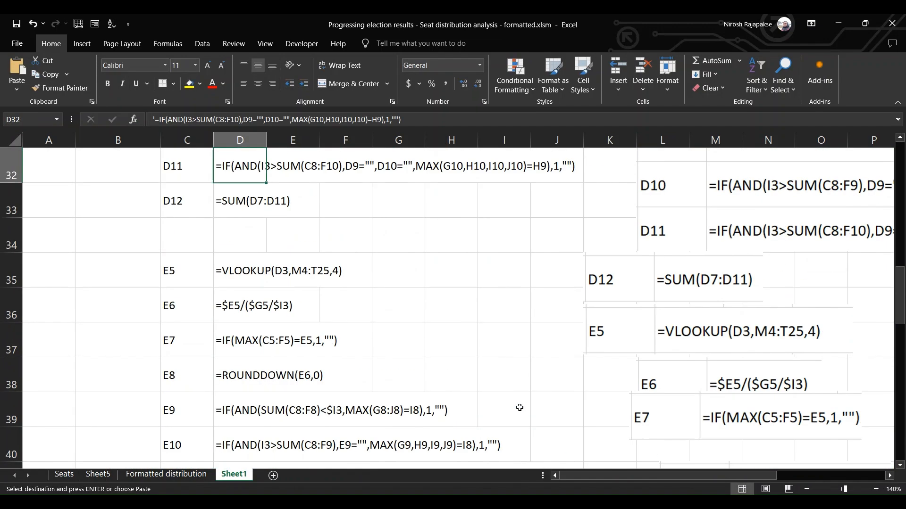
pyautogui.press('Right')
pyautogui.press('Right')
pyautogui.press('Right')
pyautogui.press('Right')
pyautogui.press('Right')
pyautogui.press('Down')
pyautogui.press('Down')
pyautogui.press('Down')
pyautogui.press('Down')
pyautogui.press('Down')
pyautogui.press('Down')
pyautogui.press('Down')
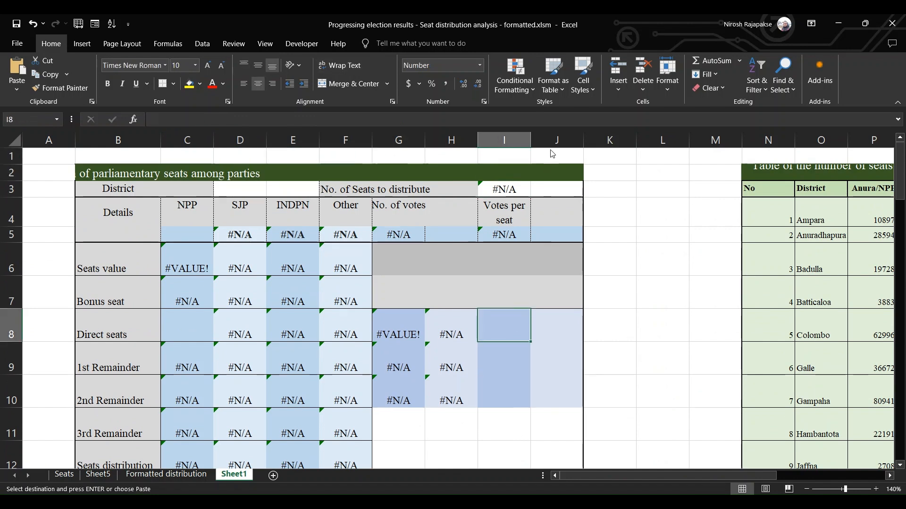
pyautogui.hotkey('ctrl', 'v')
# Turn the pasted texts in I8:I10 into live formulas one cell after another
pyautogui.press('F2')
pyautogui.press('Return')
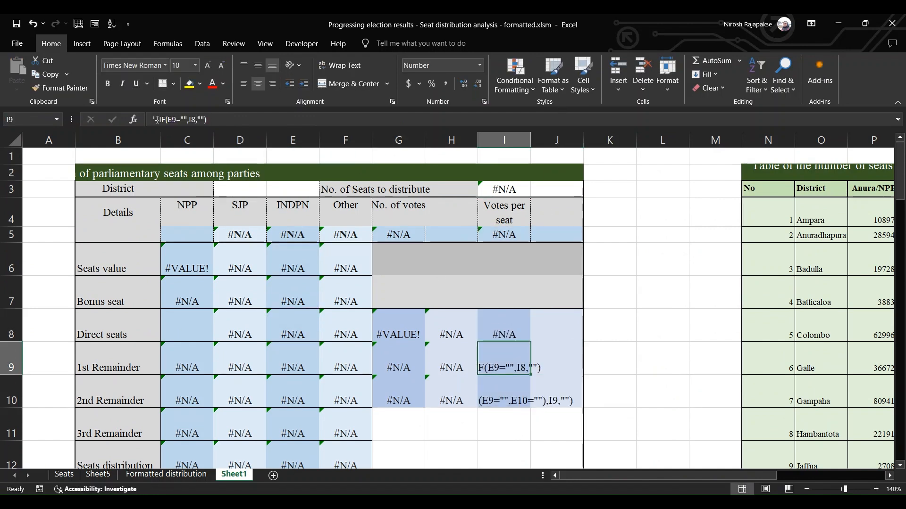
pyautogui.press('F2')
pyautogui.press('Return')
pyautogui.press('F2')
pyautogui.press('Return')
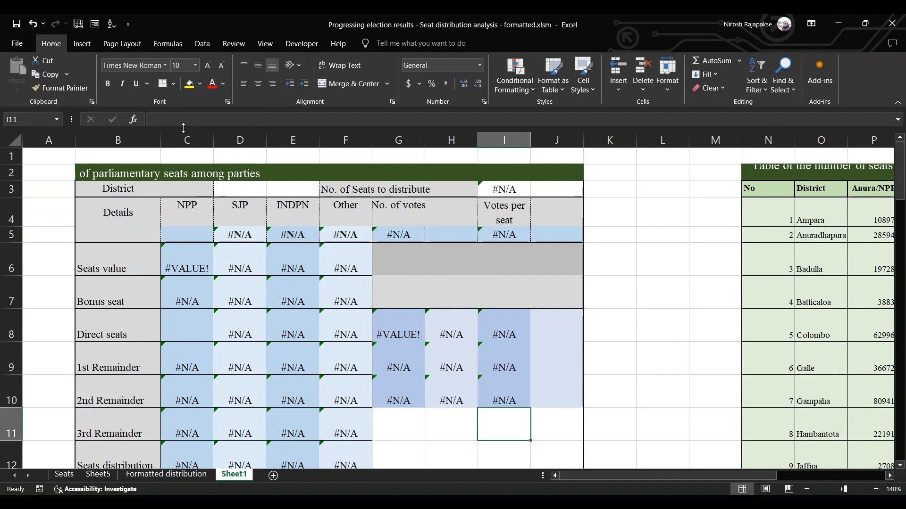
# Copy the J8 to J10 formula texts from D68:D70 and paste them into the table starting at J8
pyautogui.scroll(-20, 234, 348)
pyautogui.click(234, 348)
pyautogui.hotkey('ctrl', 'shift', 'Down')
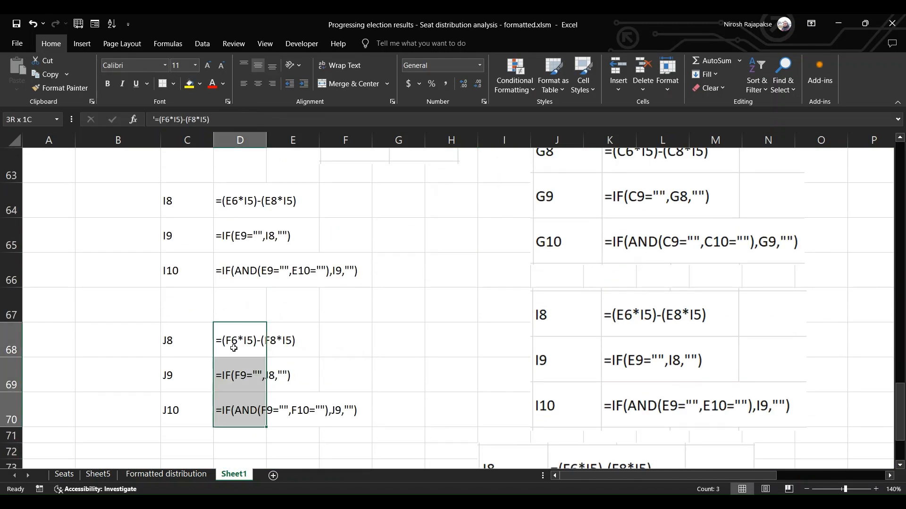
pyautogui.hotkey('ctrl', 'c')
pyautogui.hotkey('ctrl', 'Up')
pyautogui.hotkey('ctrl', 'Up')
pyautogui.hotkey('ctrl', 'Up')
pyautogui.hotkey('ctrl', 'Up')
pyautogui.hotkey('ctrl', 'Up')
pyautogui.hotkey('ctrl', 'Up')
pyautogui.hotkey('ctrl', 'Up')
pyautogui.hotkey('ctrl', 'Up')
pyautogui.hotkey('ctrl', 'Up')
pyautogui.hotkey('ctrl', 'Up')
pyautogui.hotkey('ctrl', 'Up')
pyautogui.hotkey('ctrl', 'Up')
pyautogui.hotkey('ctrl', 'Up')
pyautogui.hotkey('ctrl', 'Up')
pyautogui.press('Right')
pyautogui.press('Down')
pyautogui.press('Down')
pyautogui.press('Down')
pyautogui.press('Down')
pyautogui.press('Down')
pyautogui.press('Down')
pyautogui.press('Right')
pyautogui.press('Right')
pyautogui.press('Right')
pyautogui.press('Right')
pyautogui.press('Right')
pyautogui.press('Down')
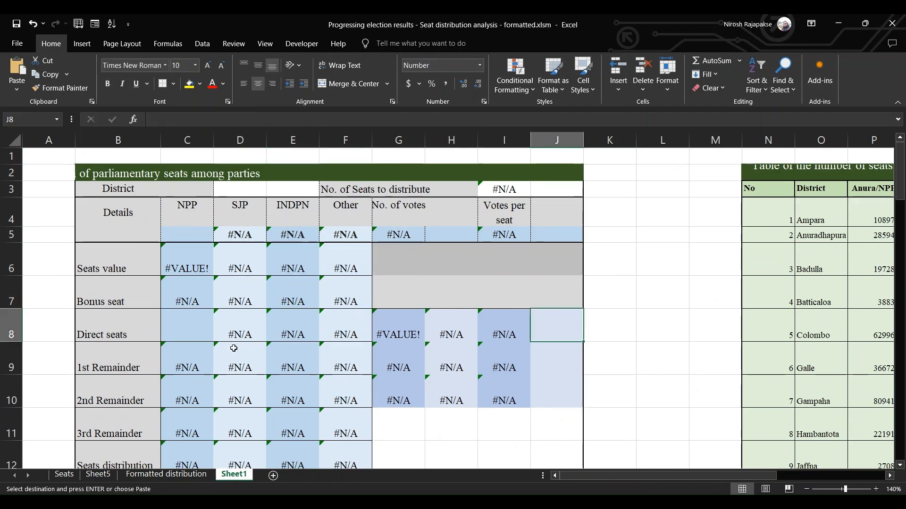
pyautogui.hotkey('ctrl', 'v')
# Turn the pasted texts in J8:J10 into live formulas one cell after another
pyautogui.click(665, 258)
pyautogui.click(556, 325)
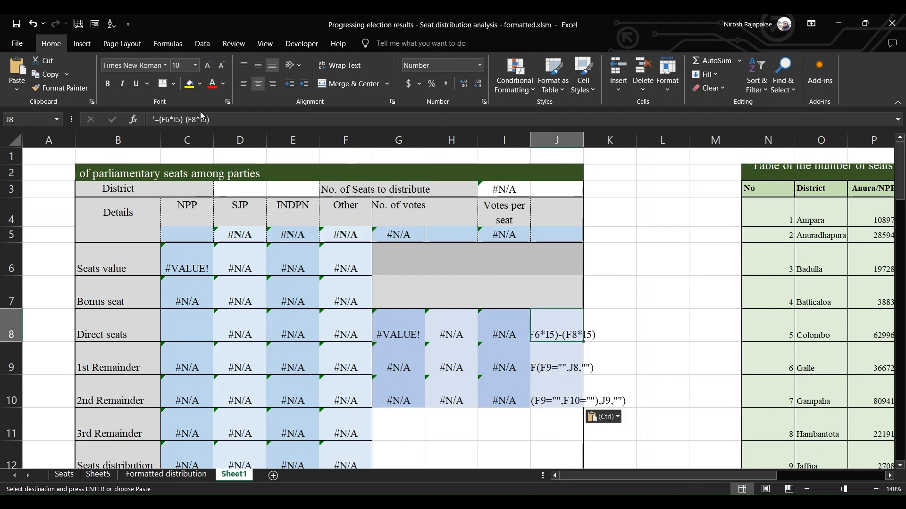
pyautogui.click(157, 119)
pyautogui.press('BackSpace')
pyautogui.press('Return')
pyautogui.click(157, 119)
pyautogui.press('BackSpace')
pyautogui.press('Return')
pyautogui.click(156, 119)
pyautogui.press('BackSpace')
pyautogui.press('Return')
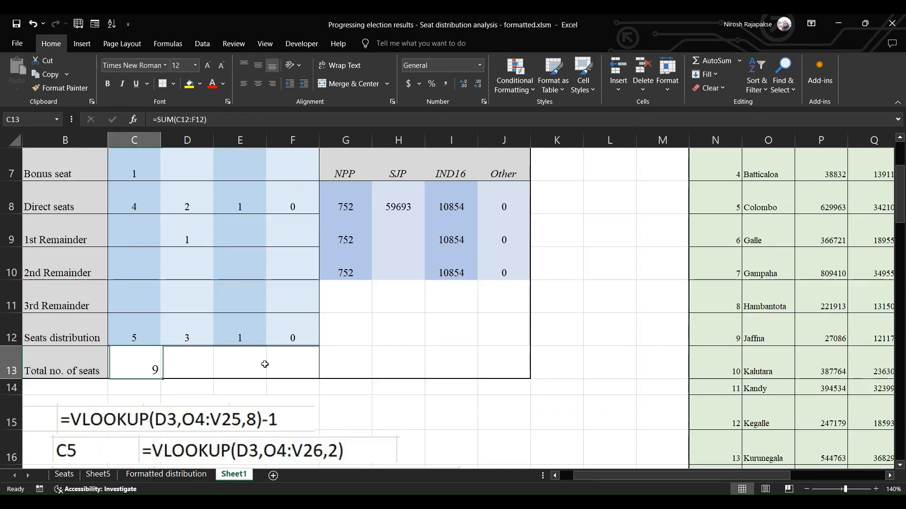
# Merge and center the cell ranges C13:F13, D3:E3 and I3:J3, and choose Batticaloa as the district
pyautogui.moveTo(134, 370); pyautogui.dragTo(292, 370)
pyautogui.click(349, 84)
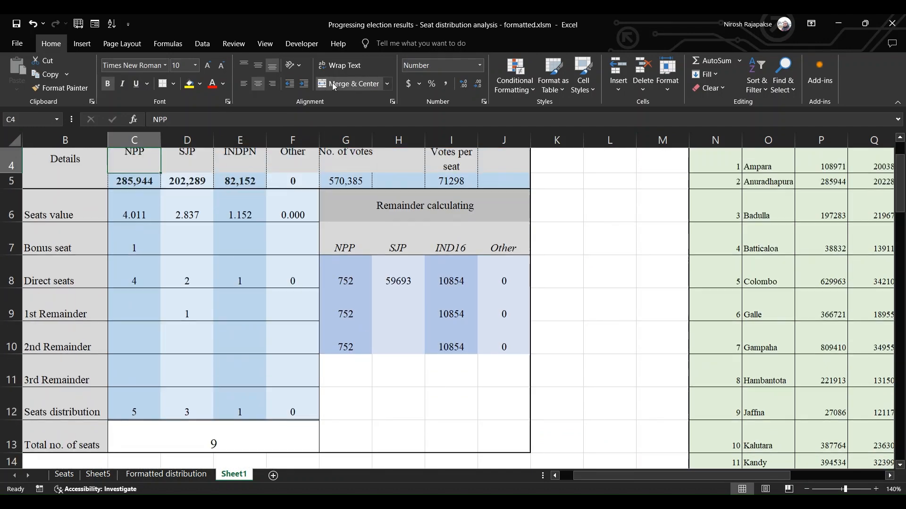
pyautogui.scroll(1, 189, 213)
pyautogui.click(189, 191)
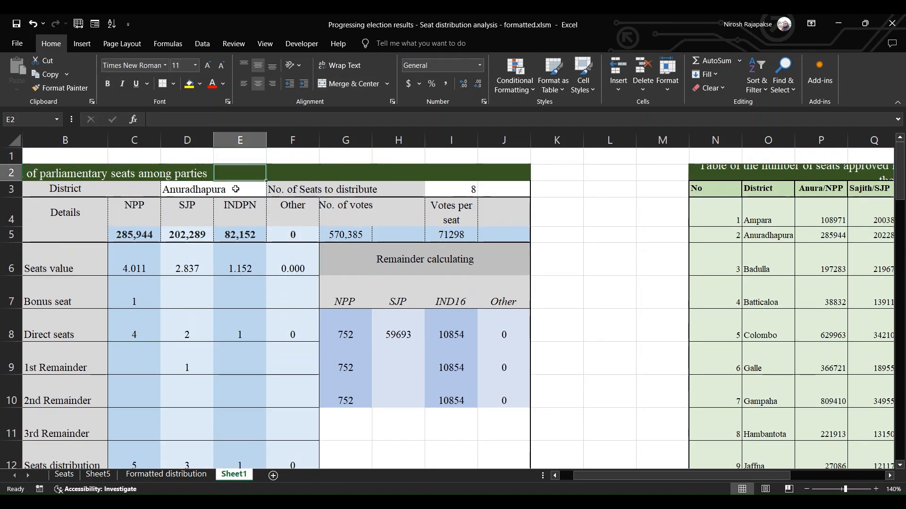
pyautogui.click(349, 84)
pyautogui.moveTo(451, 190); pyautogui.dragTo(503, 189)
pyautogui.click(349, 83)
pyautogui.click(230, 188)
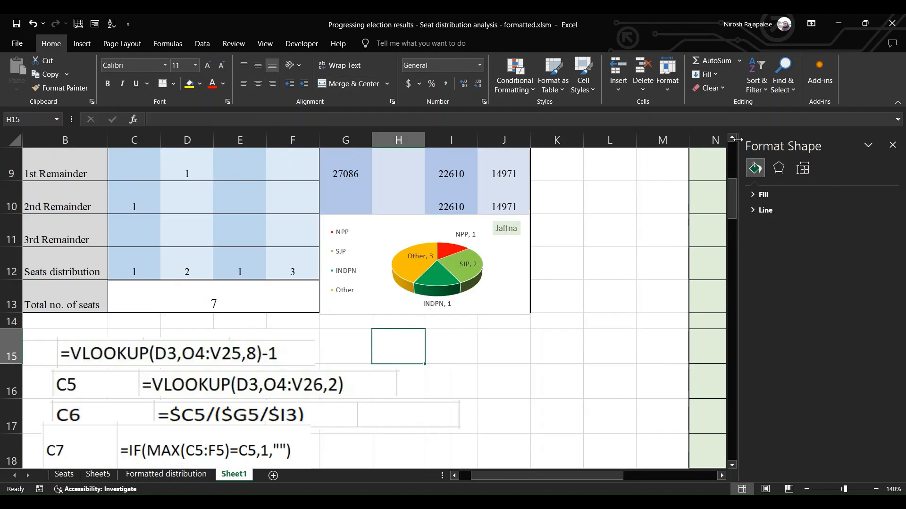
# Close the Format Shape pane and collapse the ribbon to show more of the table and chart
pyautogui.scroll(3, 721, 206)
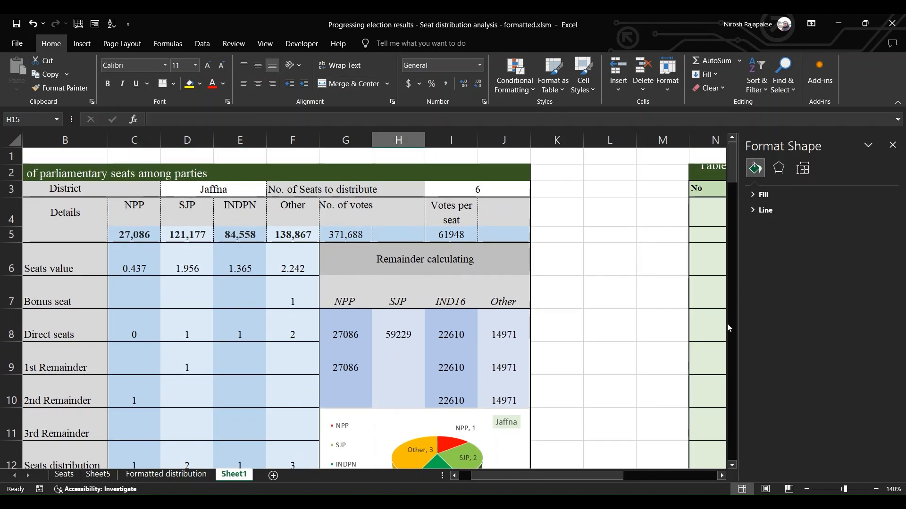
pyautogui.click(901, 103)
pyautogui.click(892, 91)
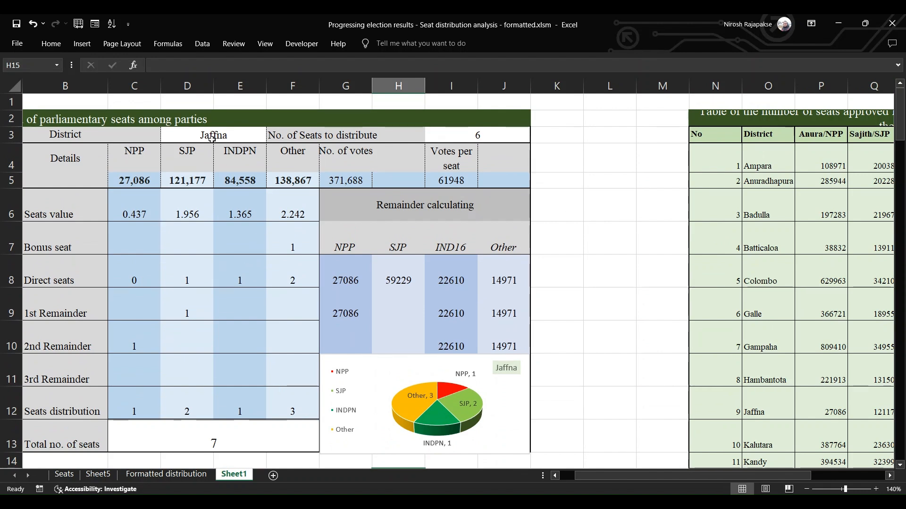
# Test the table and pie chart by switching the district to Kalutara, Matale and Ratnapura, ending on Puttalam
pyautogui.click(212, 139)
pyautogui.click(236, 165)
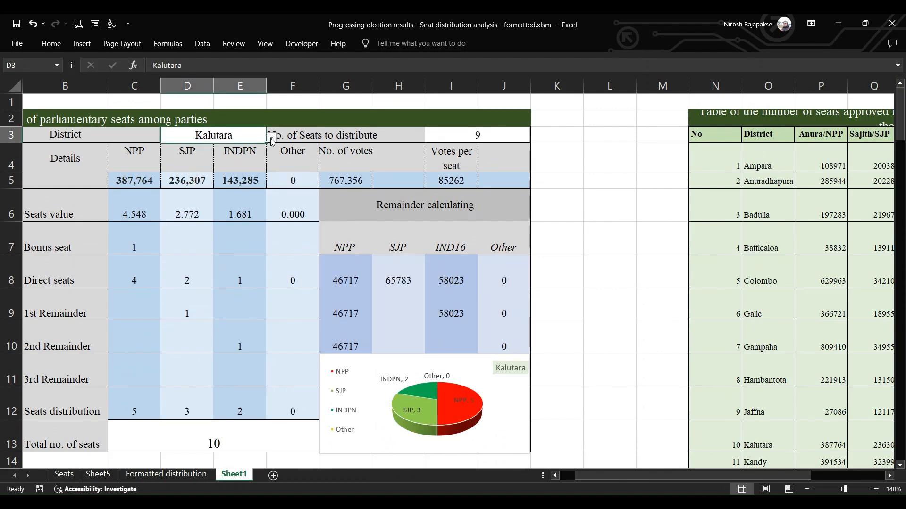
pyautogui.click(214, 190)
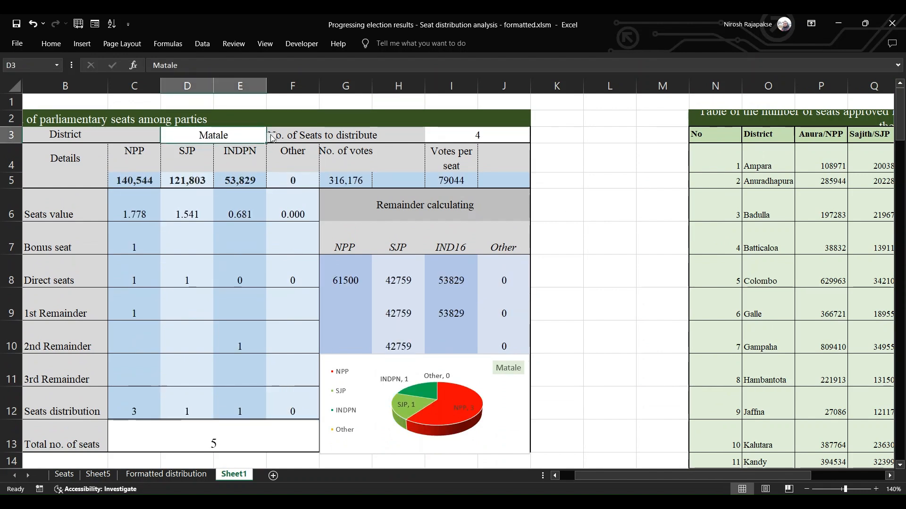
pyautogui.click(227, 205)
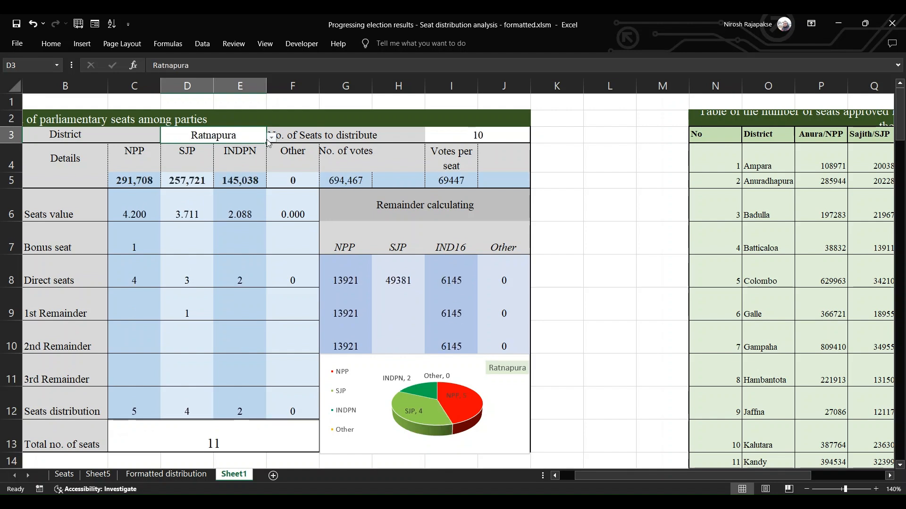
pyautogui.click(225, 182)
pyautogui.click(271, 138)
pyautogui.click(223, 156)
pyautogui.click(271, 137)
pyautogui.click(228, 199)
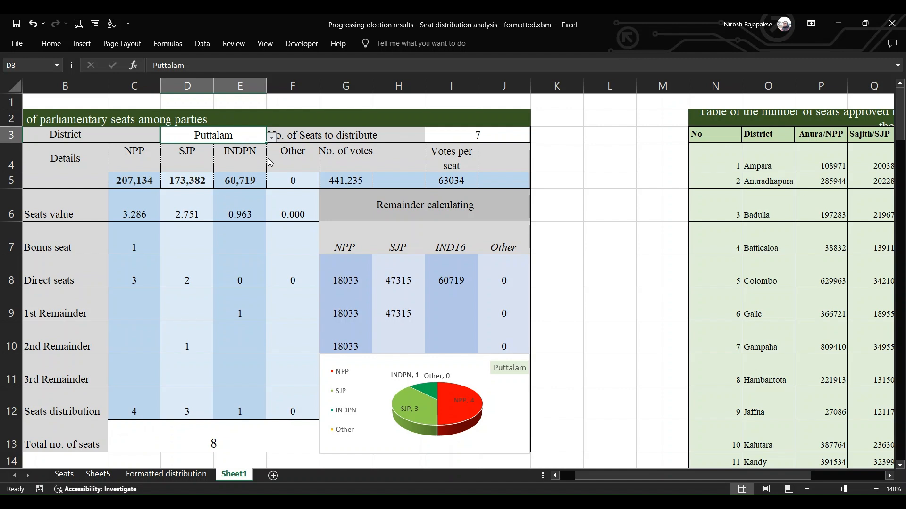